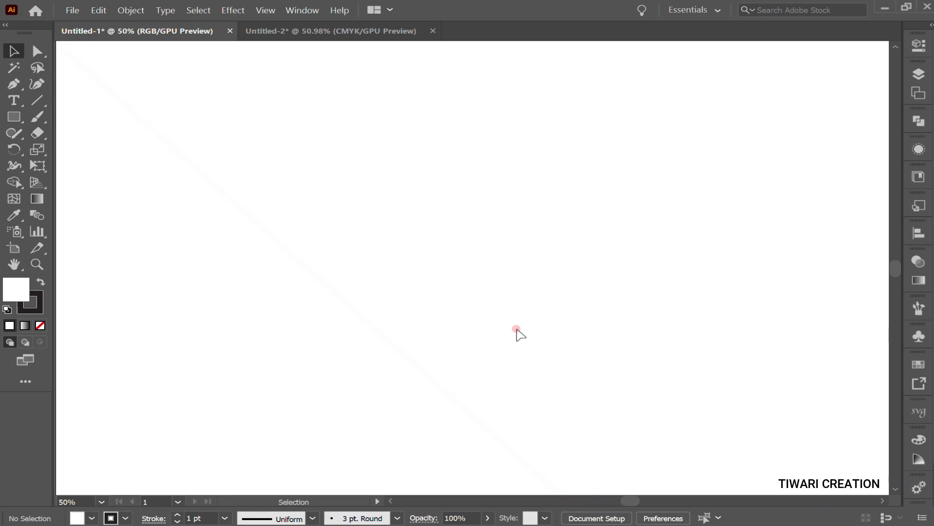
Select the existing page-sized rectangle, then deselect it.
{"action": "left_click", "coordinate": [700, 238]}
{"action": "left_click_drag", "start_coordinate": [701, 241], "coordinate": [400, 278]}
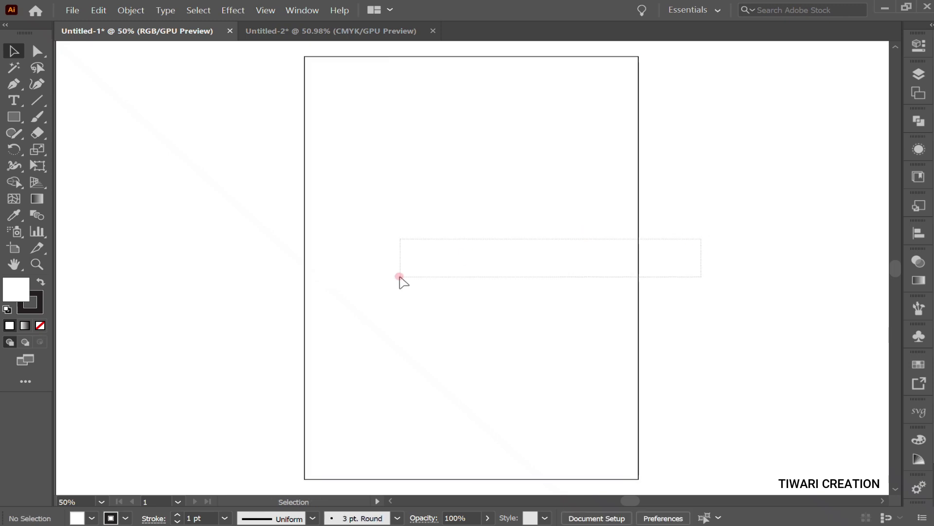
{"action": "left_click", "coordinate": [258, 224]}
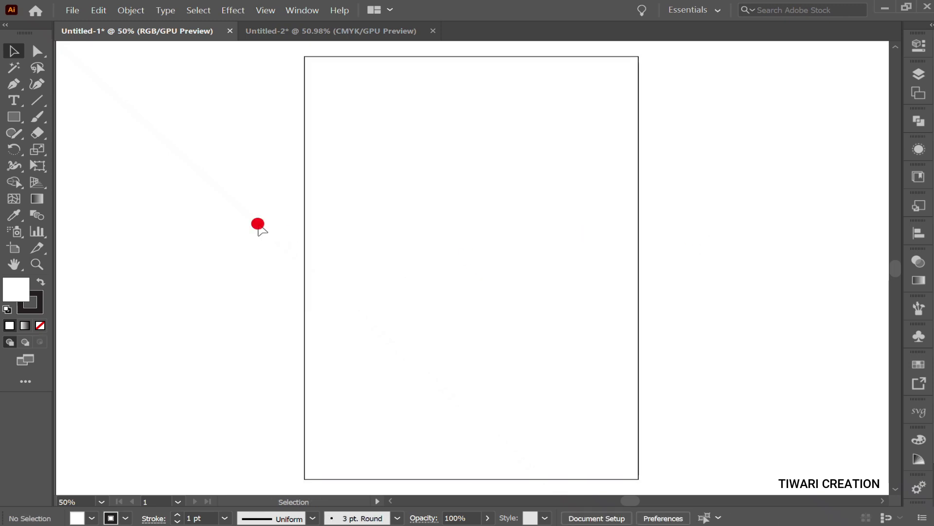
Create a 595.2756 × 841.8898 px rectangle and delete the stray extra copy.
{"action": "key", "text": "m"}
{"action": "left_click", "coordinate": [286, 278]}
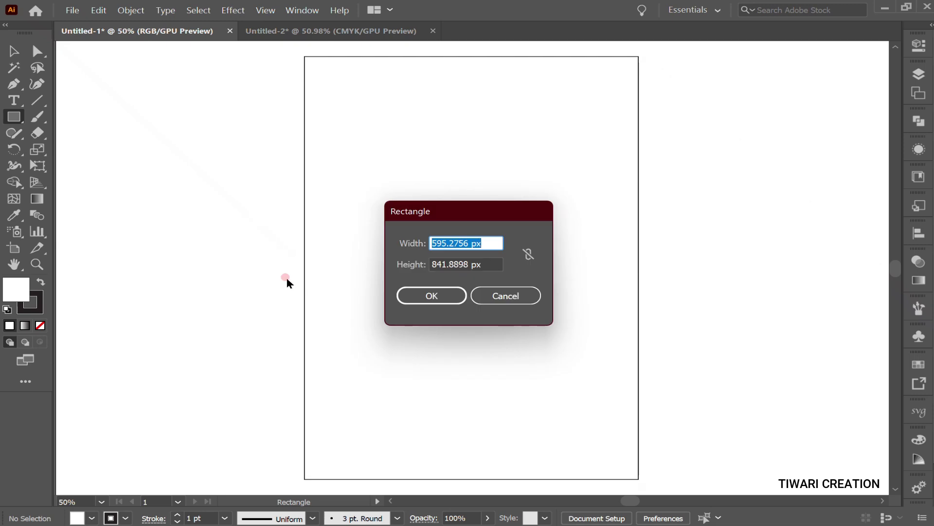
{"action": "type", "text": "v"}
{"action": "key", "text": "ctrl+z"}
{"action": "left_click", "coordinate": [443, 295]}
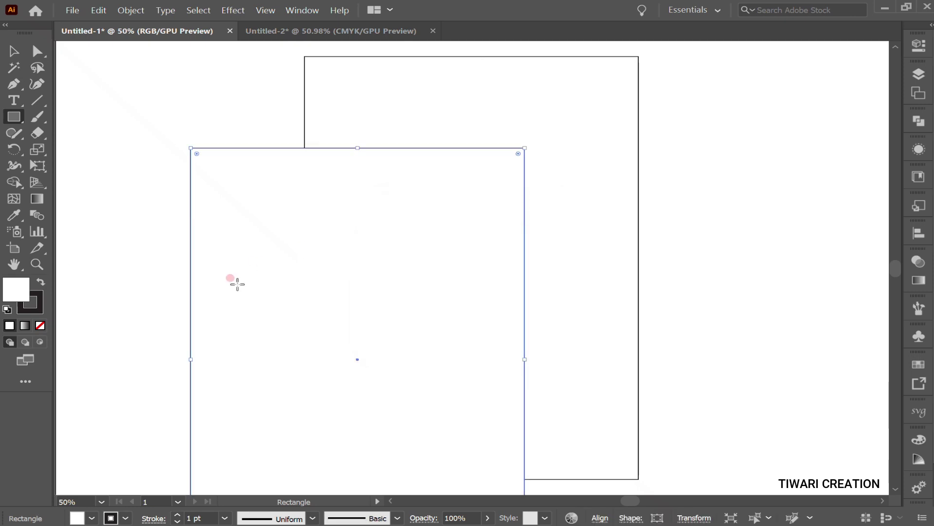
{"action": "key", "text": "Delete"}
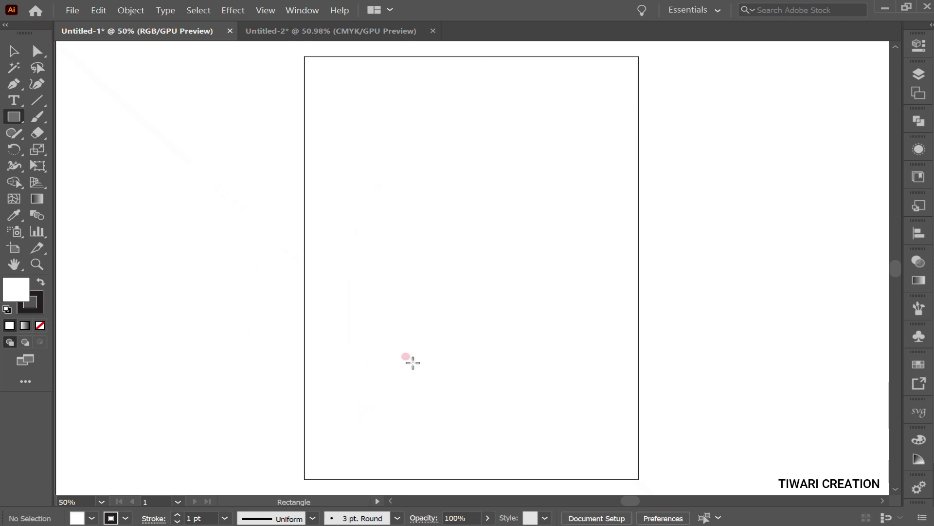
Copy the page rectangle 719.68 px to the right as a second matching page.
{"action": "key", "text": "v"}
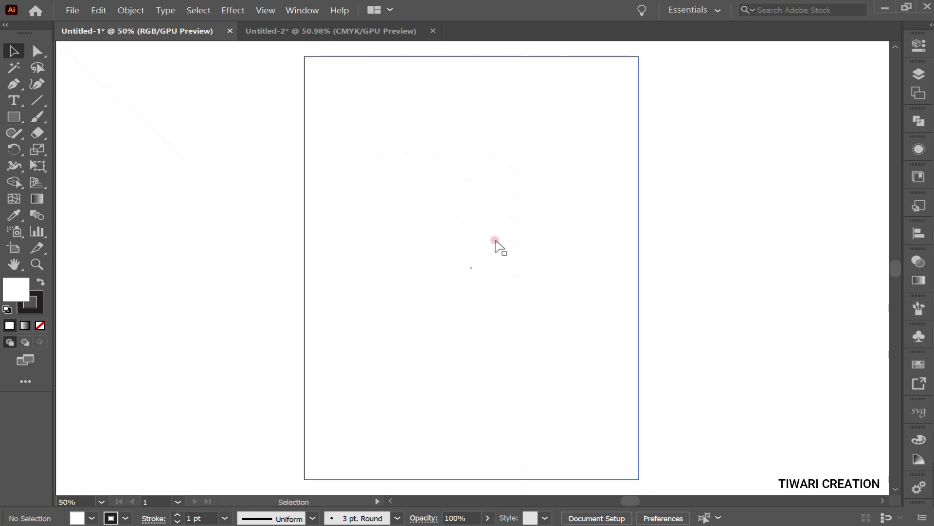
{"action": "left_click", "coordinate": [471, 297]}
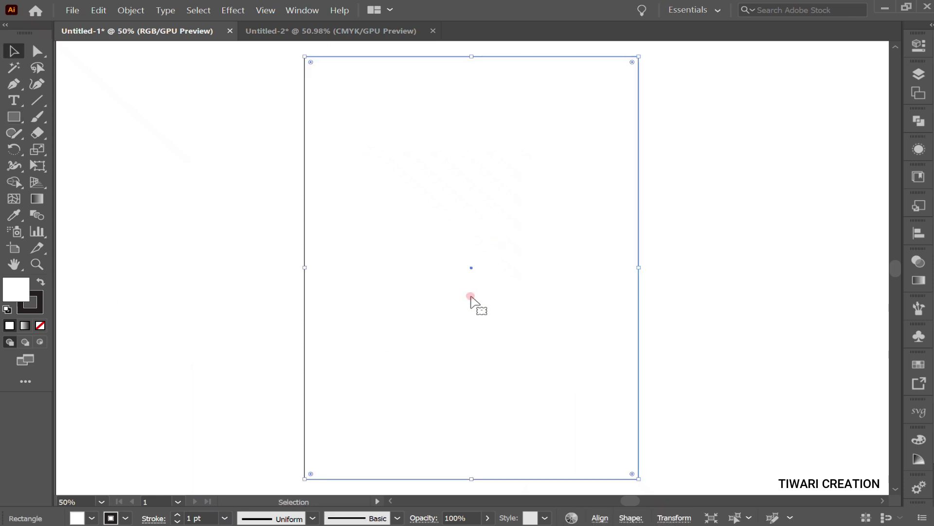
{"action": "scroll", "coordinate": [471, 295], "scroll_direction": "down", "scroll_amount": 3}
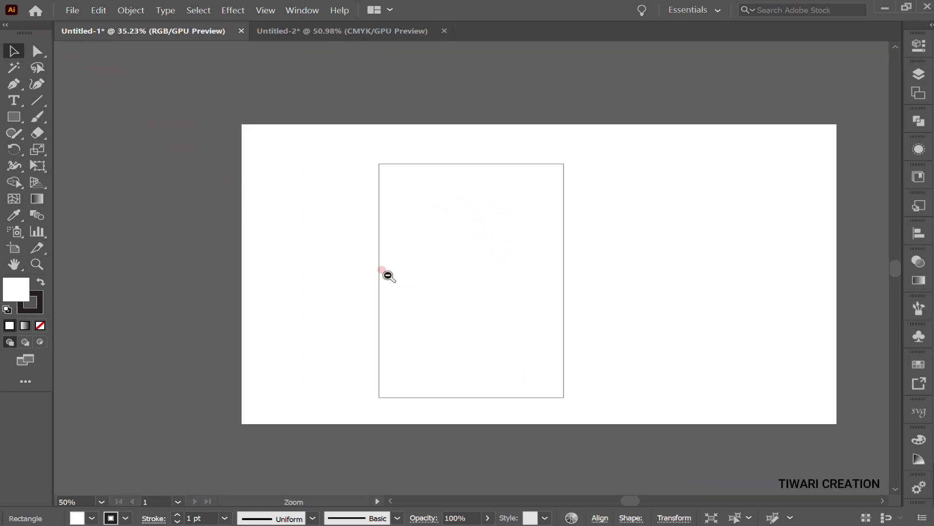
{"action": "left_click_drag", "start_coordinate": [457, 292], "coordinate": [653, 292]}
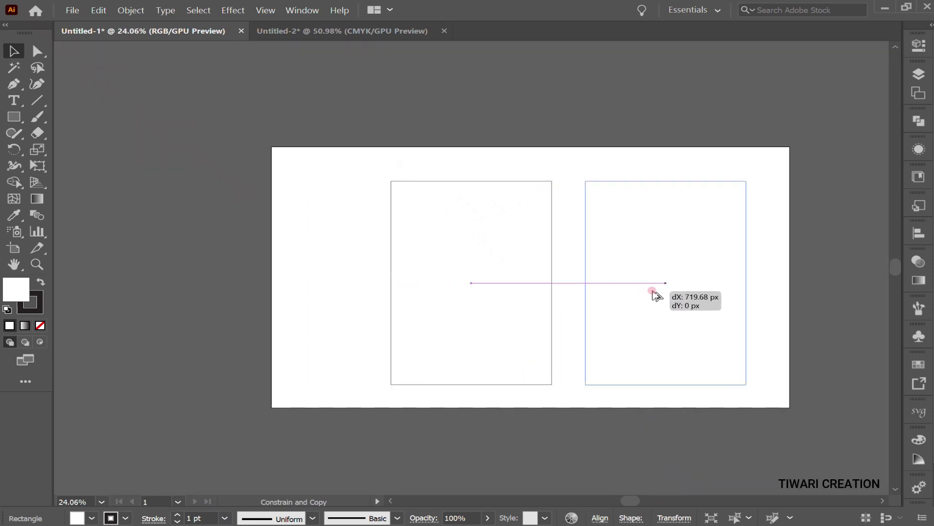
{"action": "left_click", "coordinate": [383, 257]}
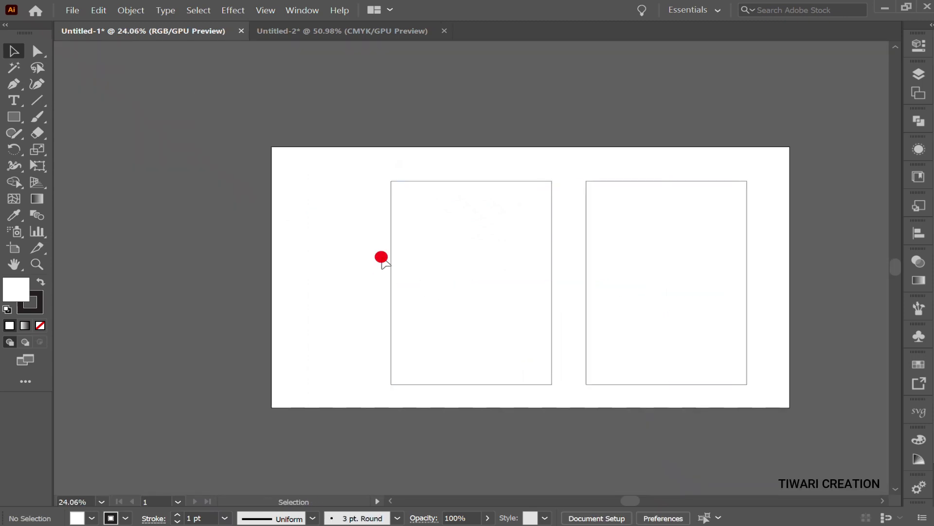
{"action": "scroll", "coordinate": [308, 257], "scroll_direction": "right", "scroll_amount": 2}
{"action": "scroll", "coordinate": [308, 257], "scroll_direction": "right", "scroll_amount": 2}
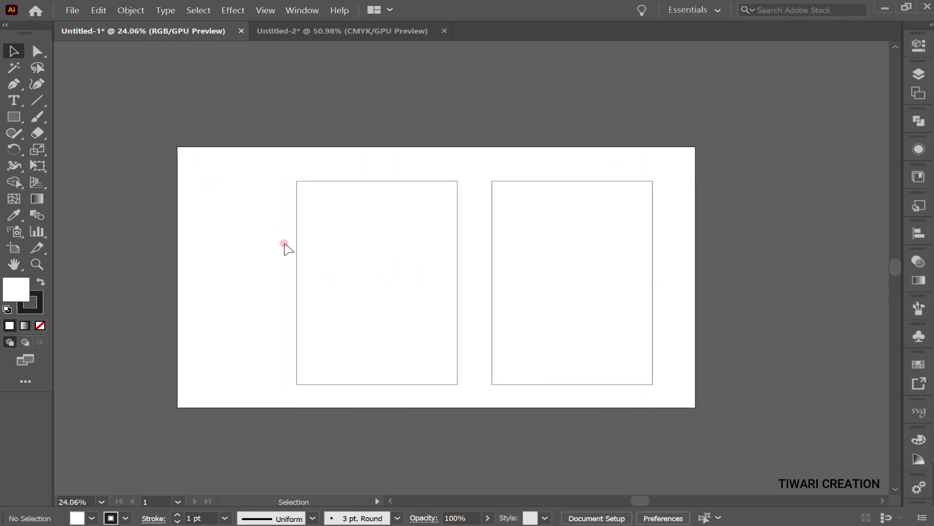
{"action": "scroll", "coordinate": [286, 243], "scroll_direction": "up", "scroll_amount": 3}
{"action": "scroll", "coordinate": [342, 268], "scroll_direction": "up", "scroll_amount": 1}
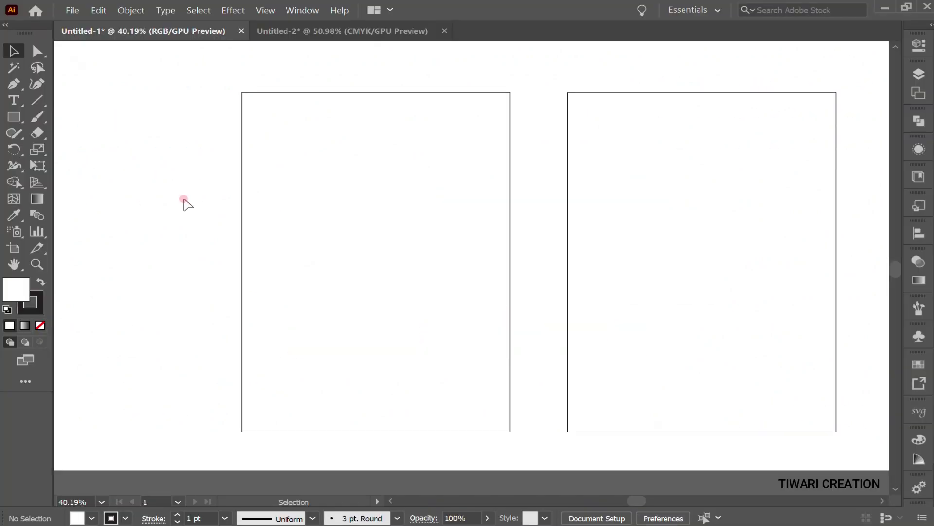
Draw a hexagon near the top-left of the left page with the Polygon tool.
{"action": "right_click", "coordinate": [13, 116]}
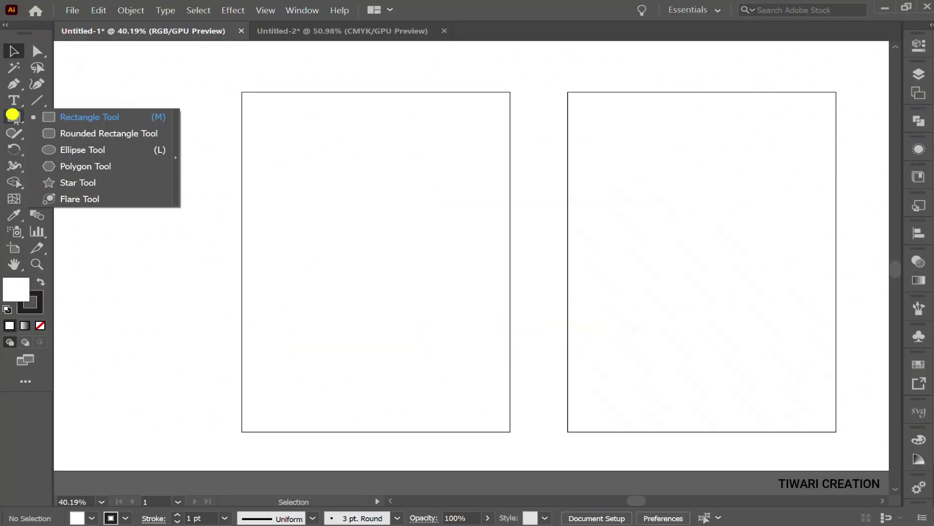
{"action": "left_click", "coordinate": [108, 166]}
{"action": "left_click_drag", "start_coordinate": [330, 155], "coordinate": [369, 186]}
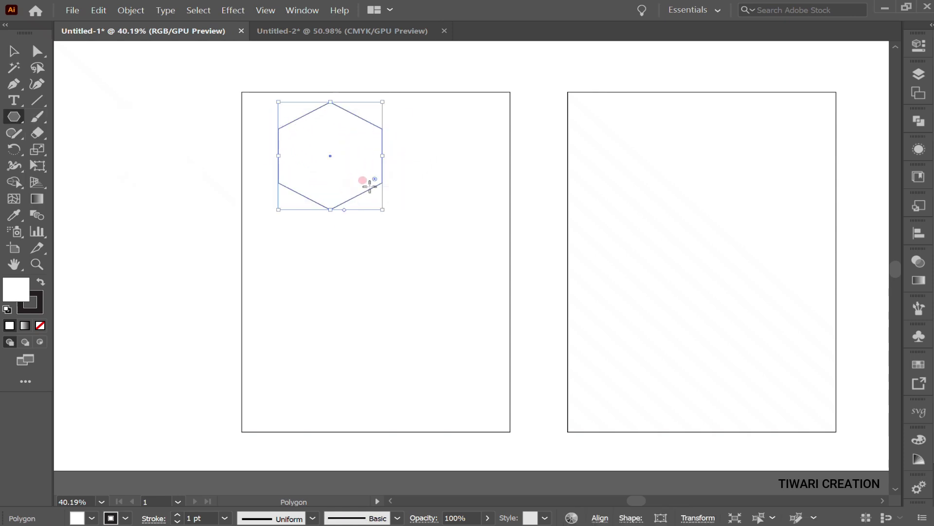
{"action": "key", "text": "v"}
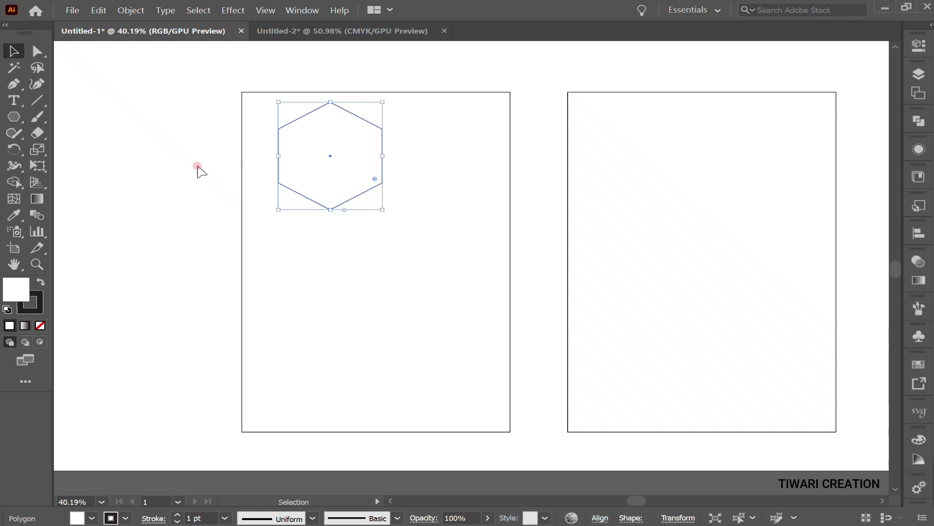
Fill the hexagon with a blue swatch.
{"action": "left_click", "coordinate": [92, 518]}
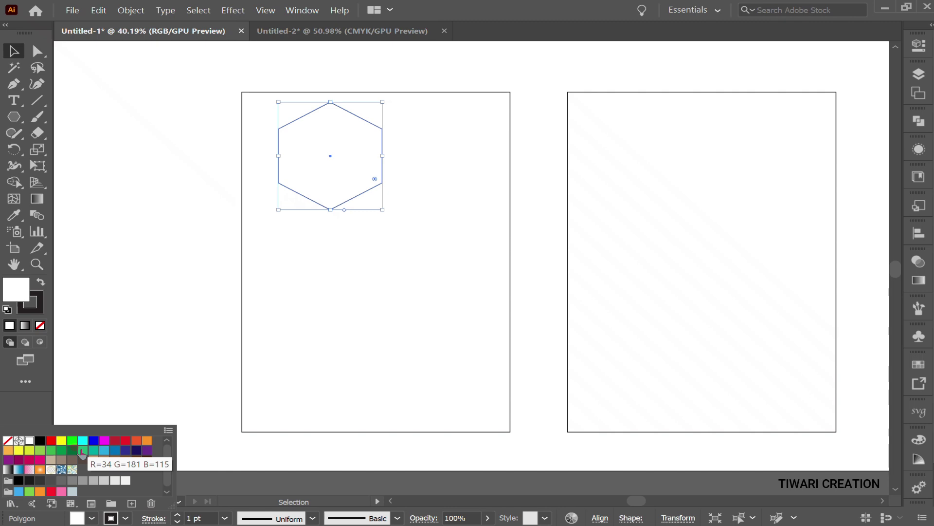
{"action": "left_click", "coordinate": [115, 450]}
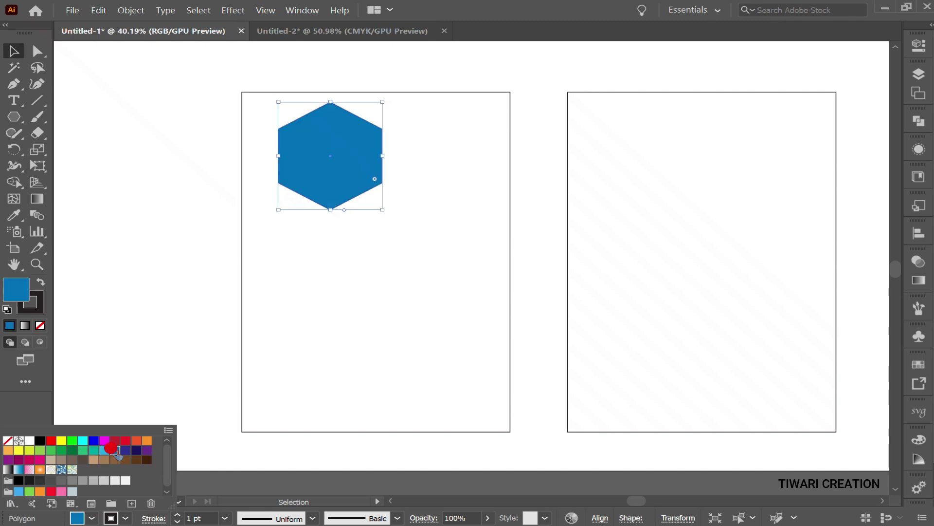
{"action": "left_click", "coordinate": [133, 314]}
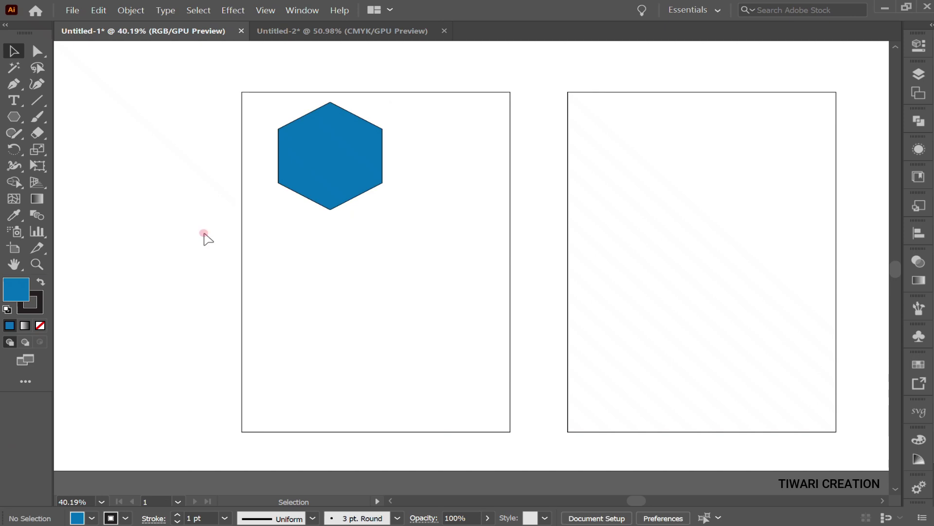
Remove the hexagon's stroke and copy it down-right into a staggered zigzag chain.
{"action": "left_click", "coordinate": [328, 197]}
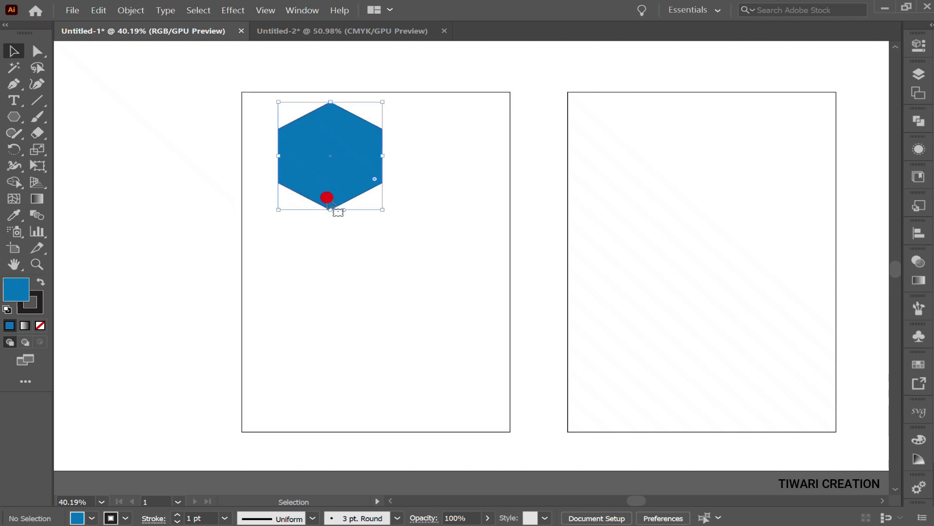
{"action": "left_click", "coordinate": [177, 521]}
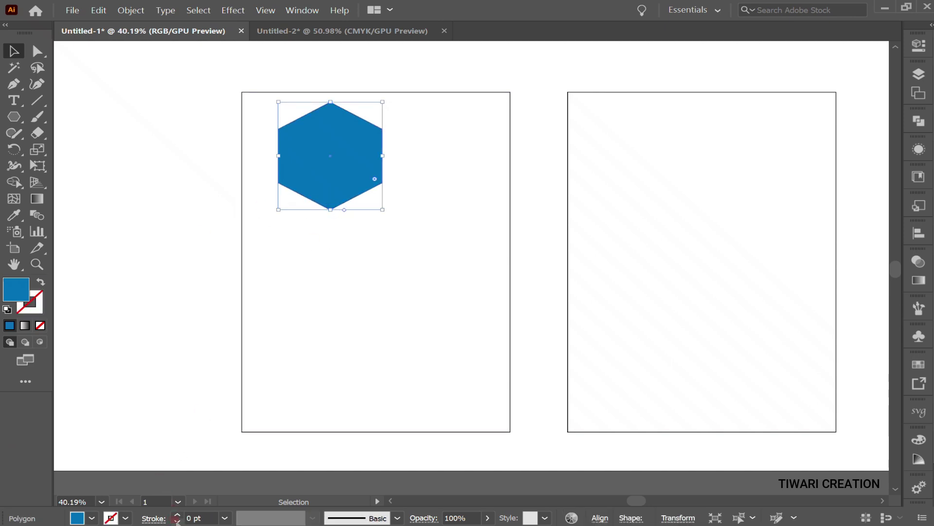
{"action": "left_click", "coordinate": [175, 353]}
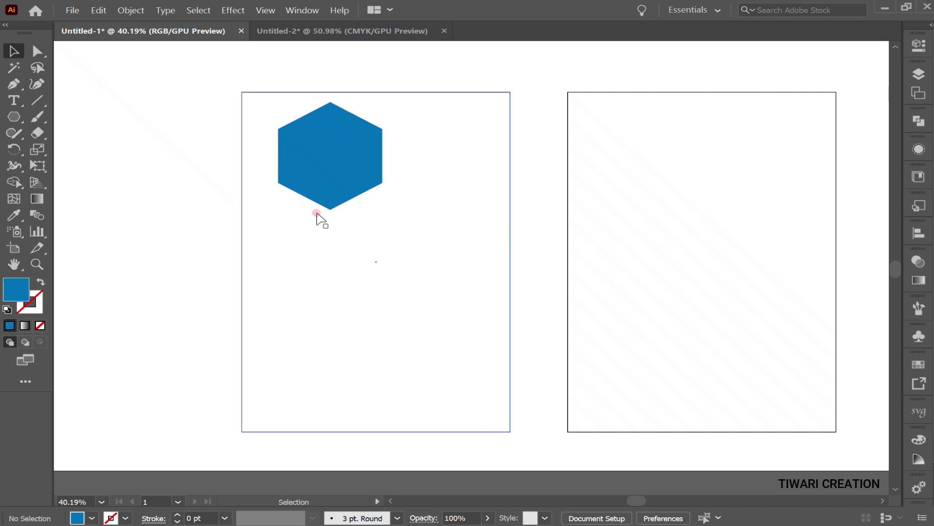
{"action": "left_click_drag", "start_coordinate": [348, 173], "coordinate": [450, 230]}
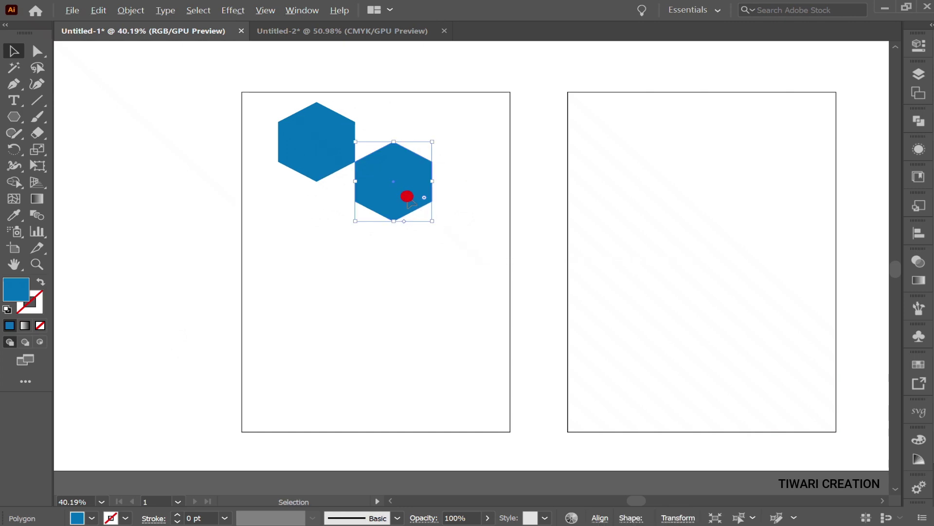
{"action": "mouse_move", "coordinate": [408, 199]}
{"action": "left_mouse_down"}
{"action": "mouse_move", "coordinate": [446, 258]}
{"action": "mouse_move", "coordinate": [358, 306]}
{"action": "left_mouse_up"}
Draw Pen lines from the top hexagon's corner through its centre to the bottom point.
{"action": "left_click", "coordinate": [14, 84]}
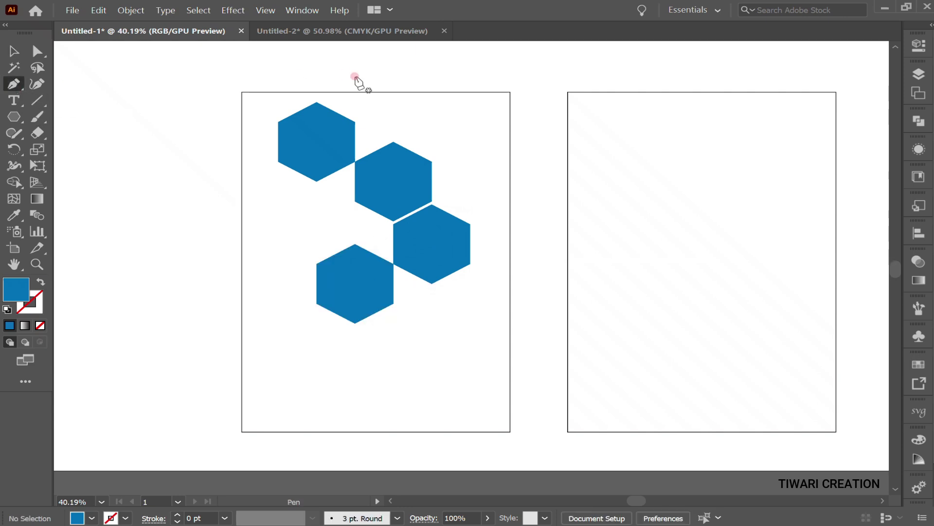
{"action": "left_click", "coordinate": [354, 122]}
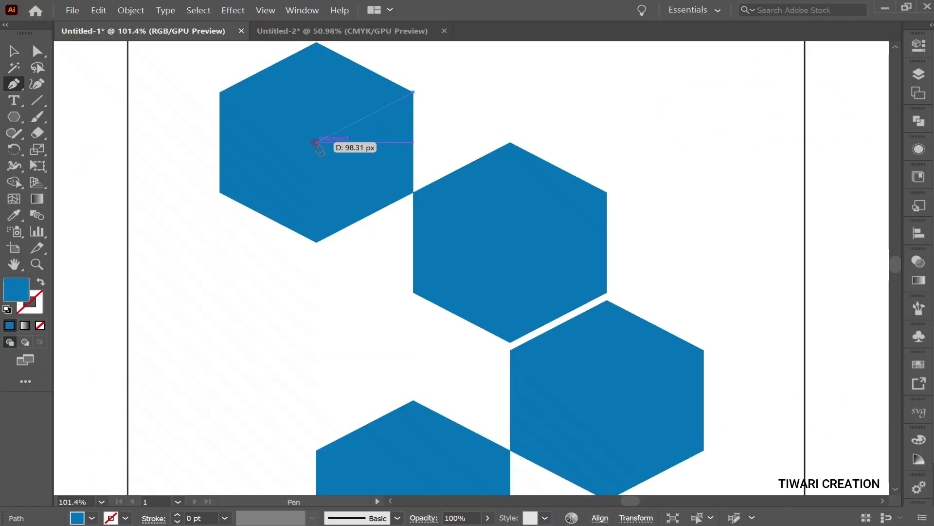
{"action": "left_click", "coordinate": [317, 142]}
{"action": "left_click", "coordinate": [317, 242]}
{"action": "key", "text": "v"}
Merge the top hexagon's two right-face triangles into one shape with Shape Builder.
{"action": "left_click", "coordinate": [273, 132]}
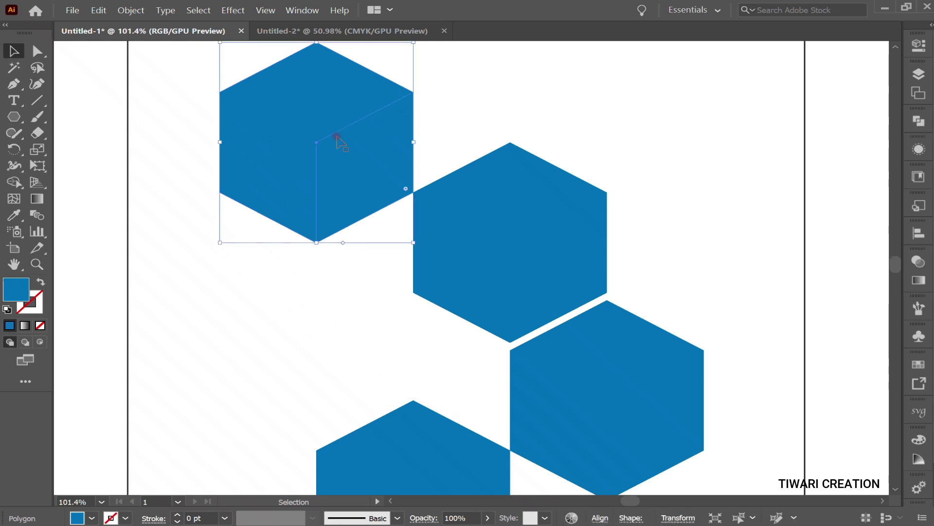
{"action": "key", "text": "shift"}
{"action": "left_click", "coordinate": [332, 134], "text": "shift"}
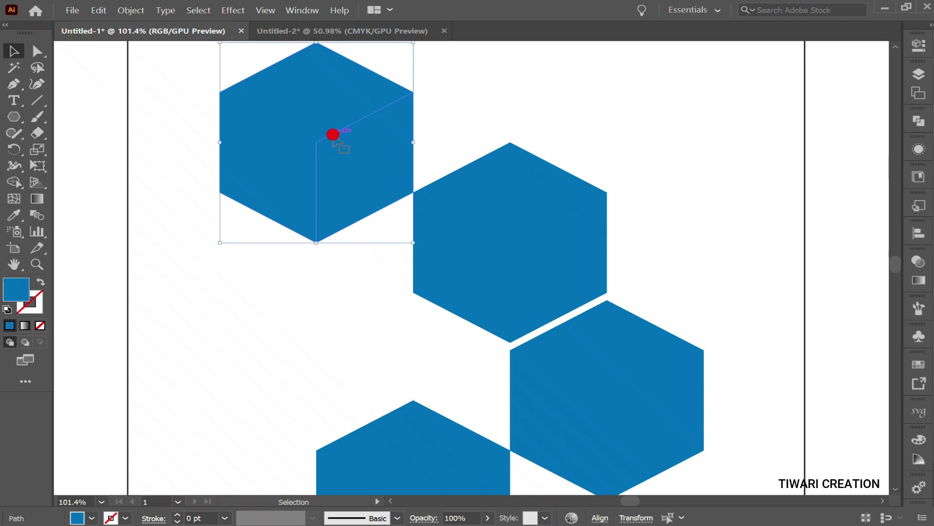
{"action": "key", "text": "shift+m"}
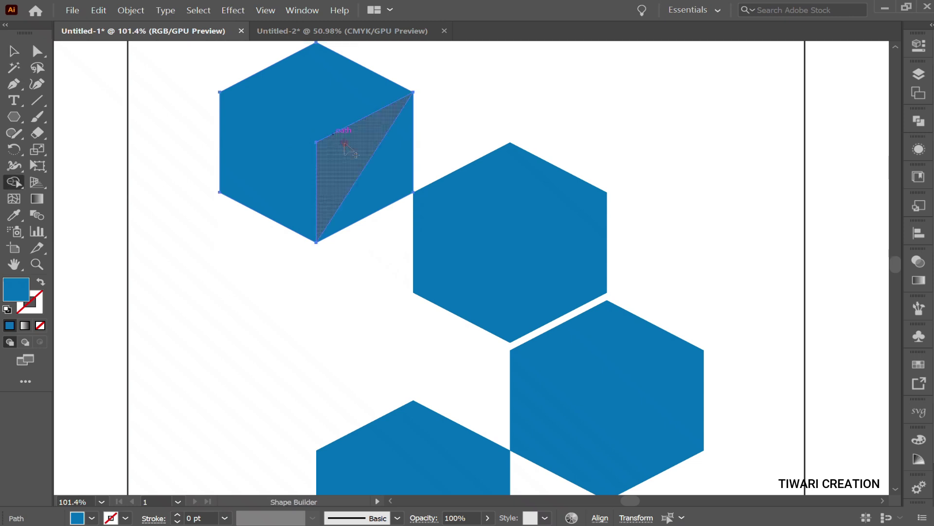
{"action": "left_click_drag", "start_coordinate": [396, 190], "coordinate": [343, 154]}
Fill the merged right face with darker blue 044B72.
{"action": "double_click", "coordinate": [22, 295]}
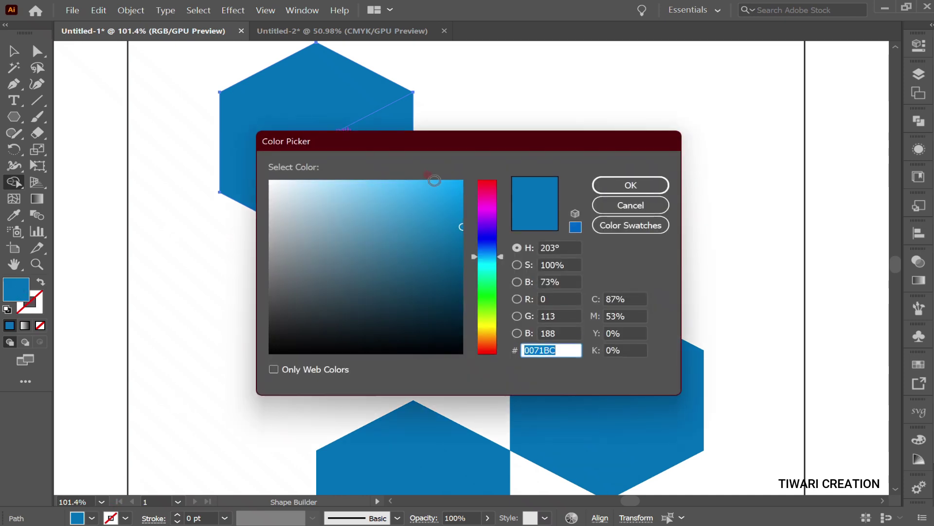
{"action": "left_click_drag", "start_coordinate": [456, 258], "coordinate": [457, 276]}
{"action": "left_click", "coordinate": [639, 187]}
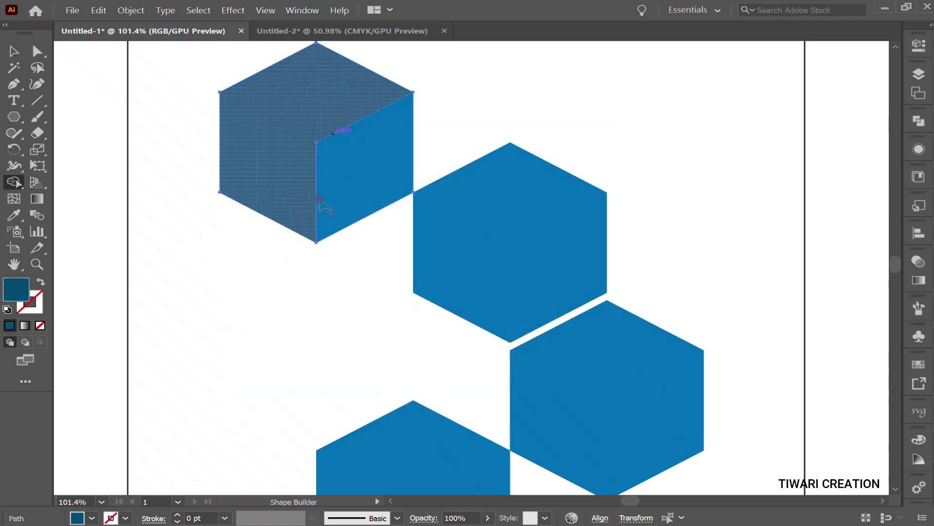
{"action": "left_click", "coordinate": [335, 199]}
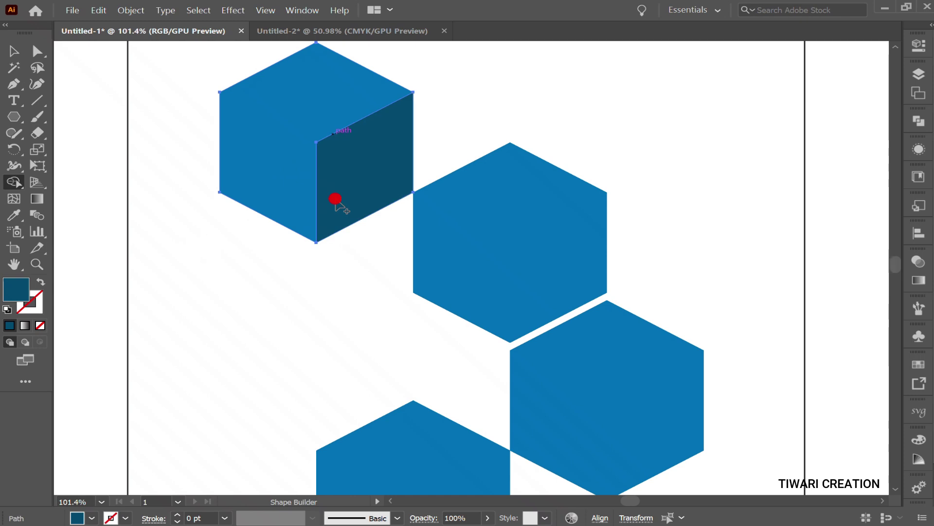
{"action": "left_click", "coordinate": [159, 191]}
Copy the dark face and snap it onto the middle hexagon by its anchors.
{"action": "key", "text": "v"}
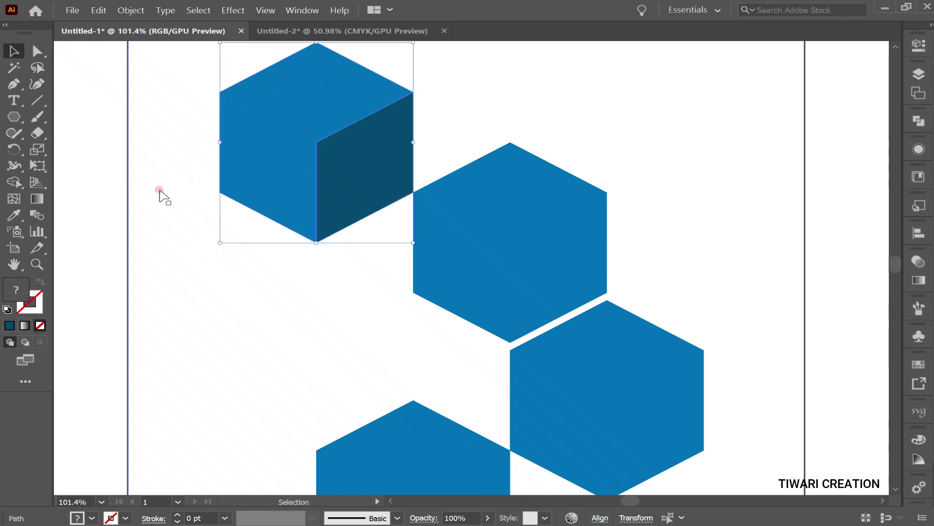
{"action": "left_click", "coordinate": [92, 174]}
{"action": "left_click", "coordinate": [373, 184]}
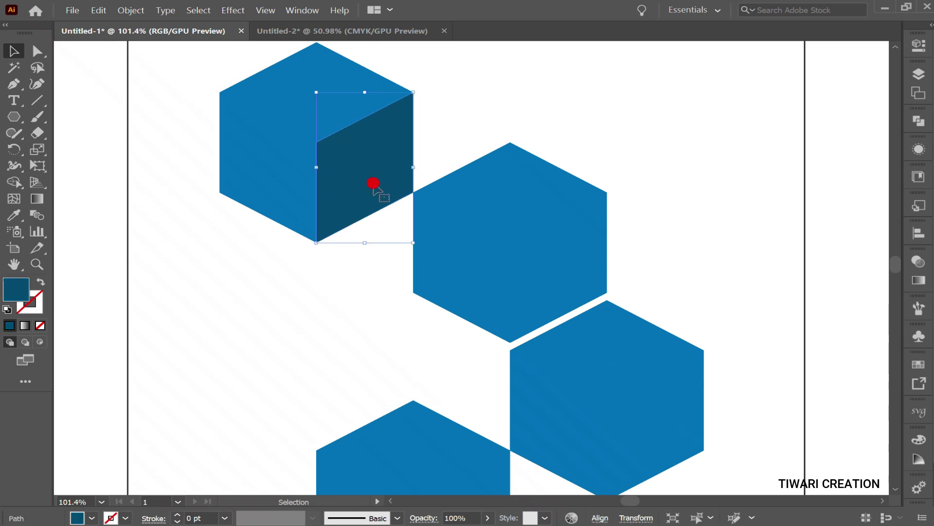
{"action": "left_click_drag", "start_coordinate": [374, 184], "coordinate": [270, 342]}
{"action": "key", "text": "a"}
{"action": "left_click_drag", "start_coordinate": [214, 301], "coordinate": [414, 192]}
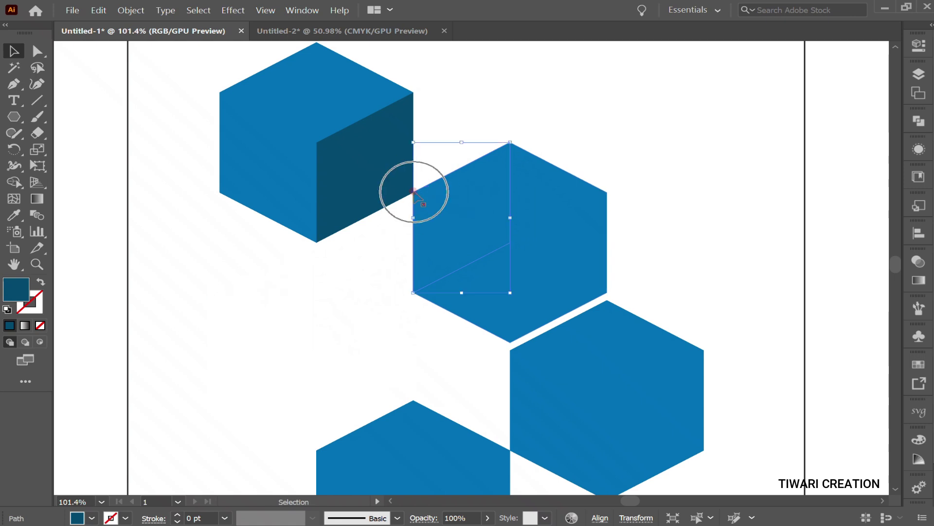
Place another copy of the dark face aside to the lower left.
{"action": "key", "text": "a"}
{"action": "key", "text": "ctrl+shift+bracketright"}
{"action": "key", "text": "v"}
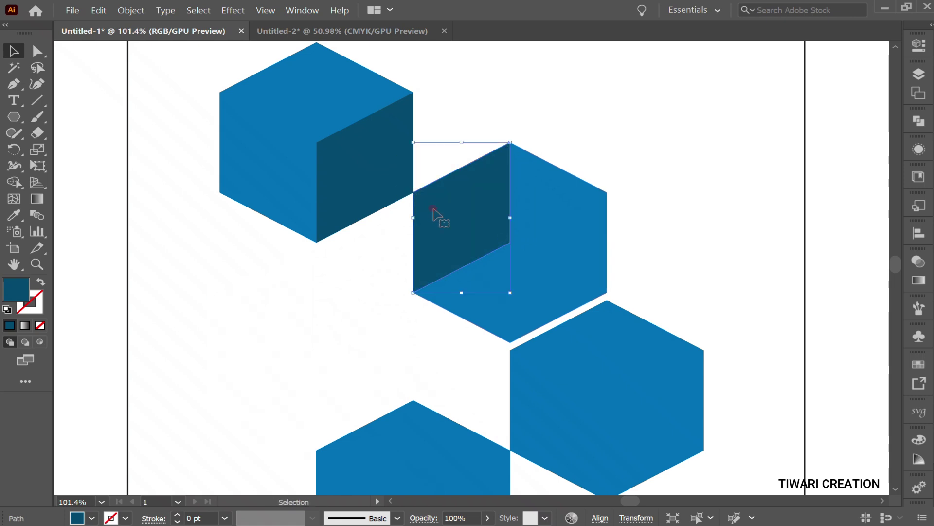
{"action": "left_click_drag", "start_coordinate": [433, 209], "coordinate": [287, 323]}
Rotate the spare dark face by 60°.
{"action": "key", "text": "a"}
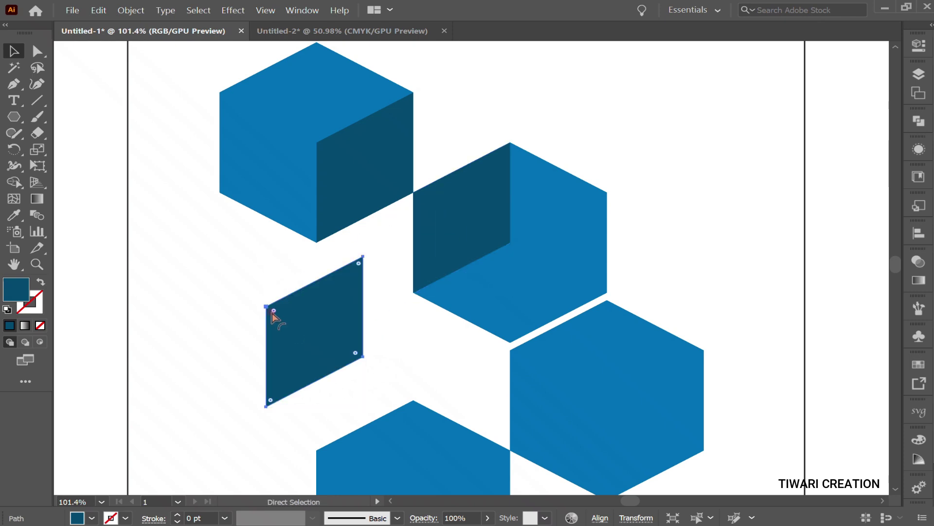
{"action": "key", "text": "v"}
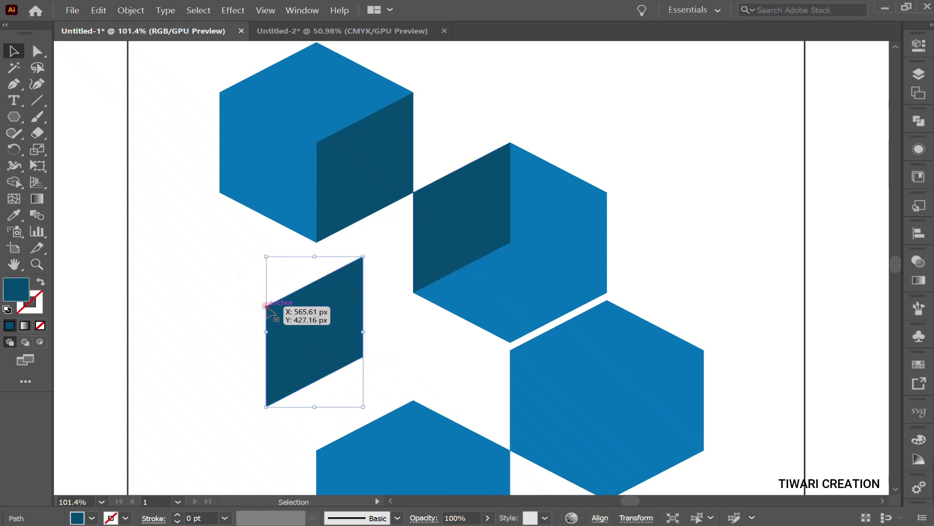
{"action": "left_click_drag", "start_coordinate": [266, 305], "coordinate": [341, 411]}
{"action": "left_click_drag", "start_coordinate": [264, 341], "coordinate": [510, 450]}
{"action": "left_click_drag", "start_coordinate": [539, 351], "coordinate": [480, 354]}
{"action": "key", "text": "ctrl+z"}
{"action": "key", "text": "ctrl+z"}
{"action": "key", "text": "ctrl+z"}
{"action": "scroll", "coordinate": [357, 233], "scroll_direction": "down", "scroll_amount": 5}
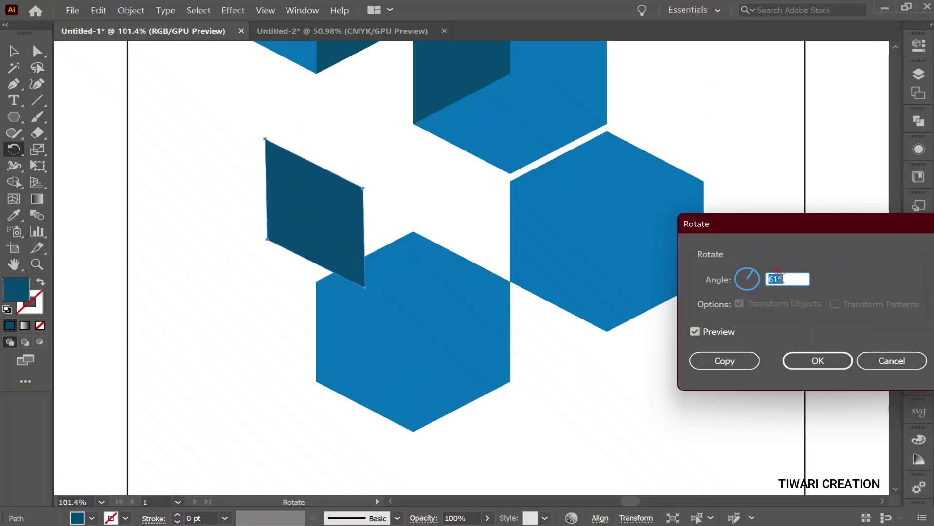
{"action": "key", "text": "Down"}
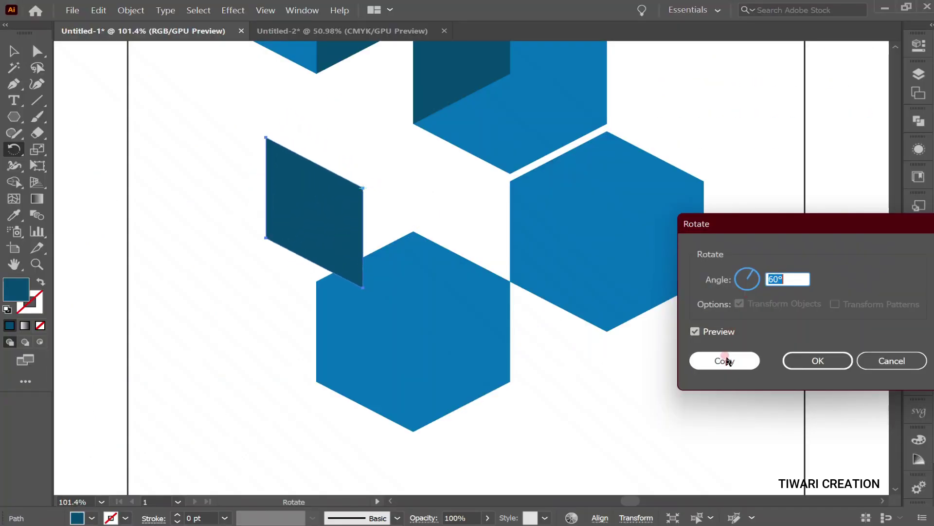
{"action": "left_click", "coordinate": [807, 361]}
{"action": "left_click", "coordinate": [349, 252]}
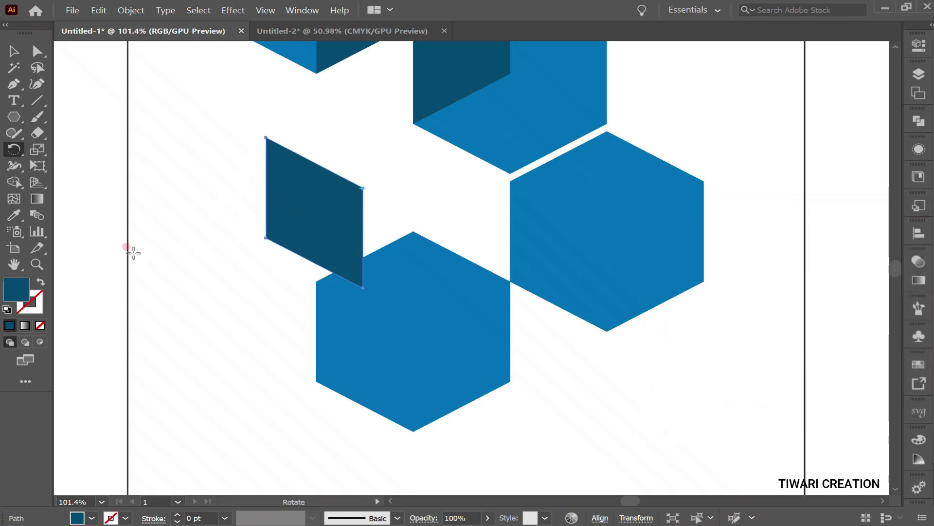
Snap the rotated dark face into the lower hexagons and zoom out to all four cubes.
{"action": "key", "text": "v"}
{"action": "left_click", "coordinate": [167, 251]}
{"action": "left_click", "coordinate": [346, 207]}
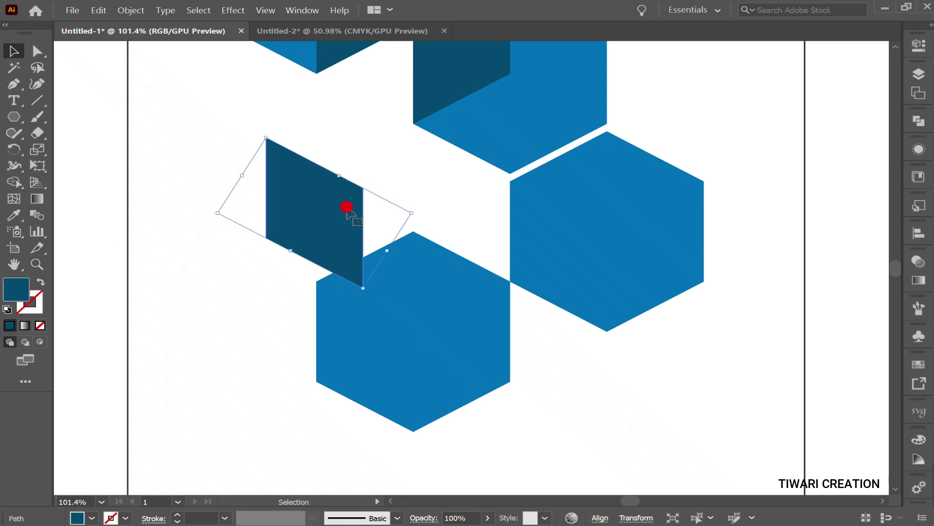
{"action": "key", "text": "a"}
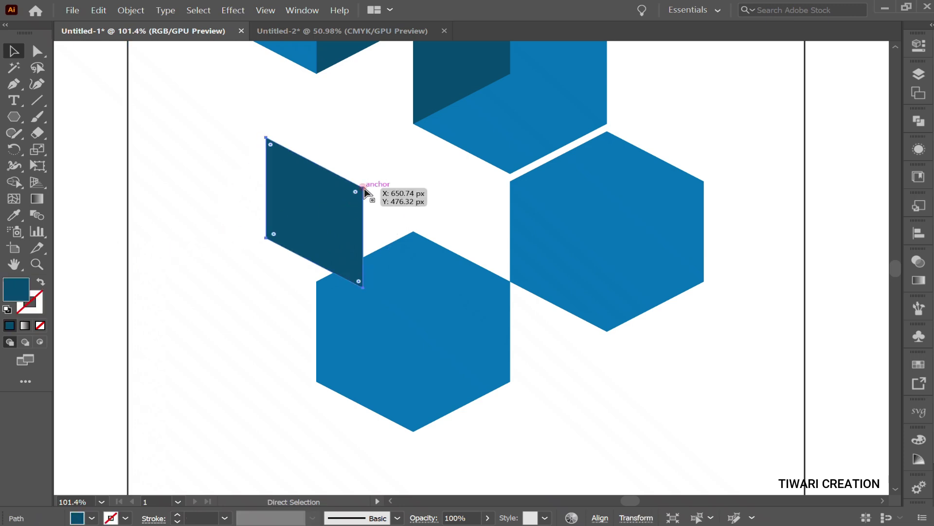
{"action": "left_click_drag", "start_coordinate": [364, 191], "coordinate": [511, 287]}
{"action": "left_click", "coordinate": [102, 287]}
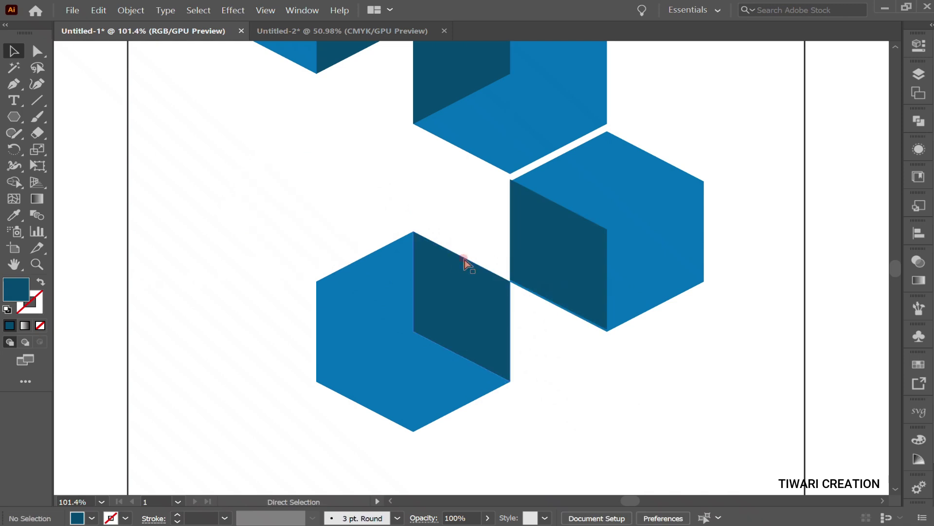
{"action": "key", "text": "v"}
{"action": "left_click_drag", "start_coordinate": [521, 188], "coordinate": [750, 266]}
{"action": "left_click_drag", "start_coordinate": [632, 298], "coordinate": [261, 327]}
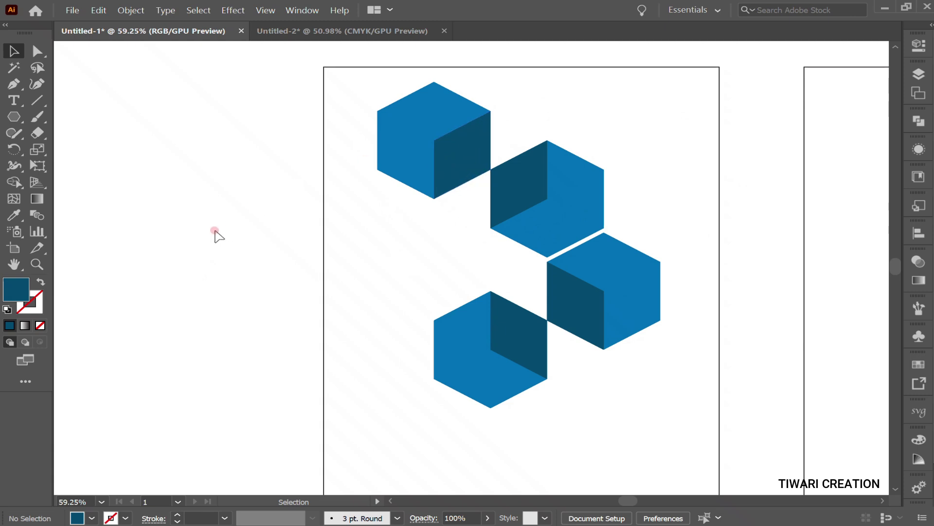
Draw a guide line from the top cube toward the lower left, plus a parallel copy.
{"action": "left_click", "coordinate": [37, 100]}
{"action": "left_click_drag", "start_coordinate": [378, 111], "coordinate": [239, 182]}
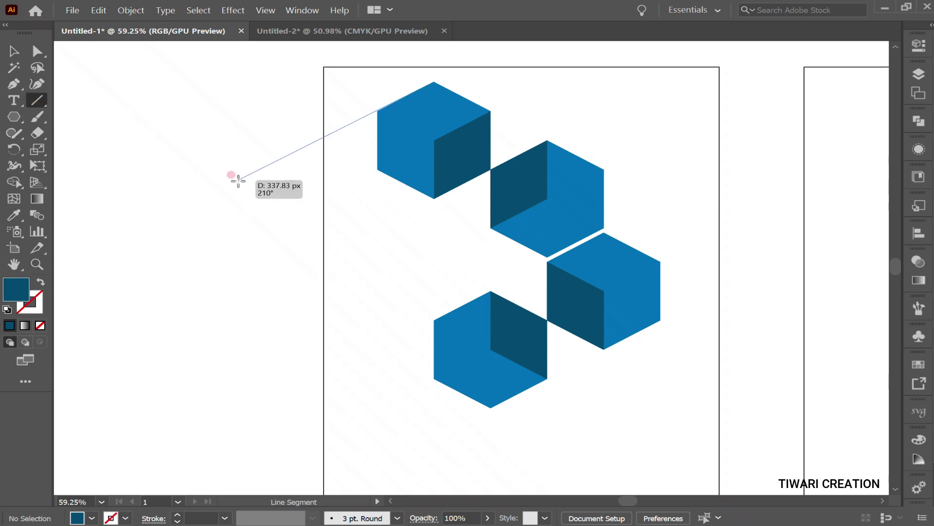
{"action": "left_click_drag", "start_coordinate": [240, 182], "coordinate": [236, 183]}
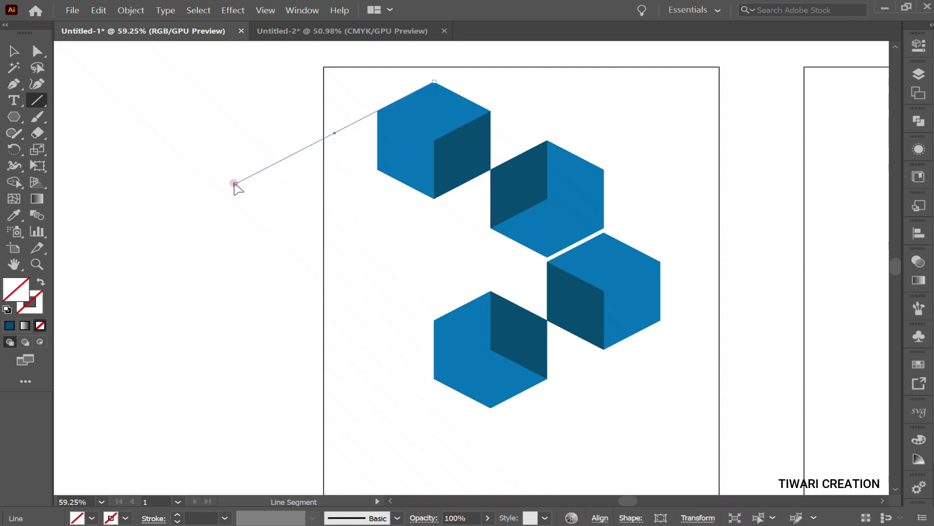
{"action": "left_click_drag", "start_coordinate": [333, 132], "coordinate": [408, 213]}
Select the three guide lines together for merging into a shape.
{"action": "scroll", "coordinate": [194, 320], "scroll_direction": "up", "scroll_amount": 1}
{"action": "key", "text": "v"}
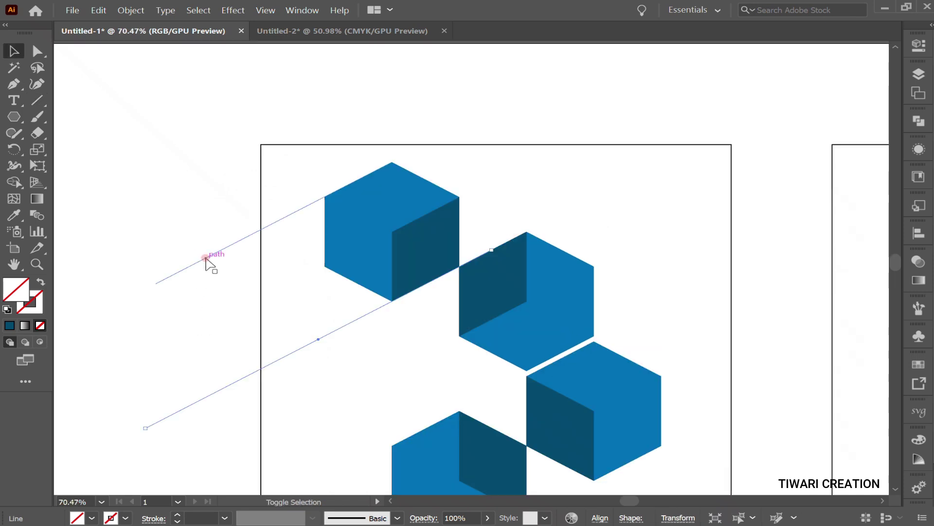
{"action": "left_click", "coordinate": [206, 258]}
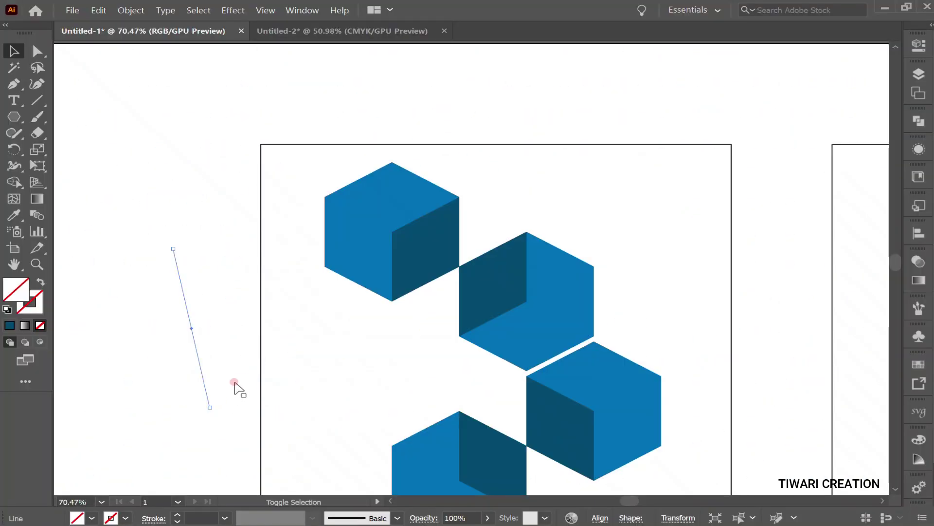
{"action": "left_click", "coordinate": [237, 387], "text": "shift"}
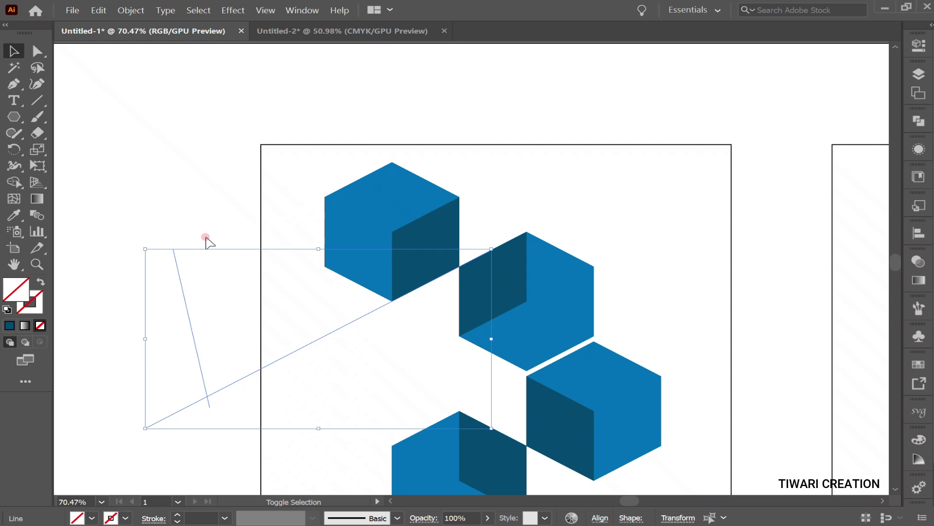
{"action": "left_click", "coordinate": [431, 222], "text": "shift"}
{"action": "key", "text": "shift+m"}
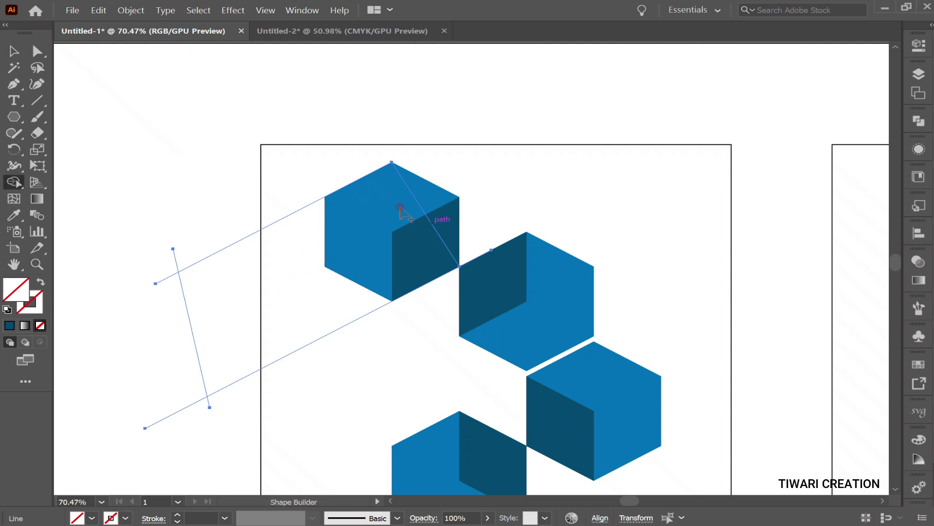
Delete the stray red stroke pieces, remove the outline, and apply the white-to-black gradient.
{"action": "left_click", "coordinate": [178, 410], "text": "shift"}
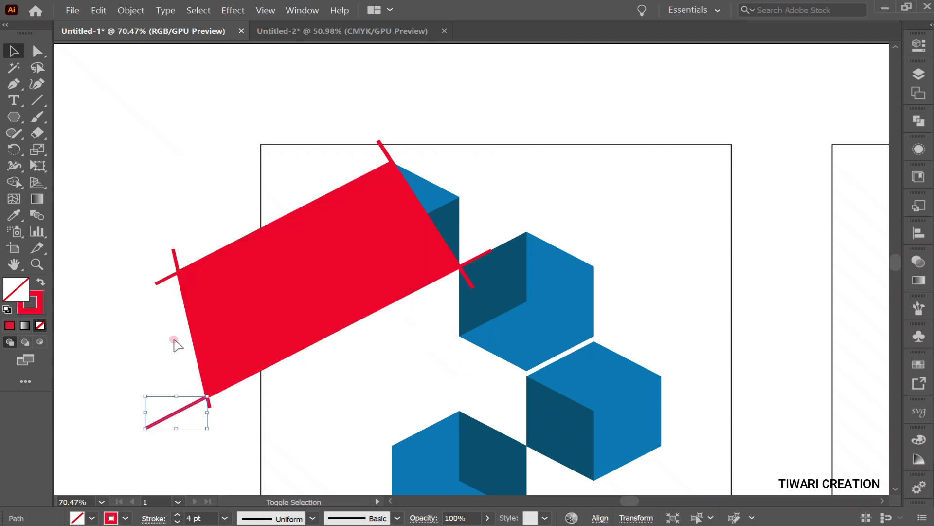
{"action": "left_click", "coordinate": [162, 281], "text": "shift"}
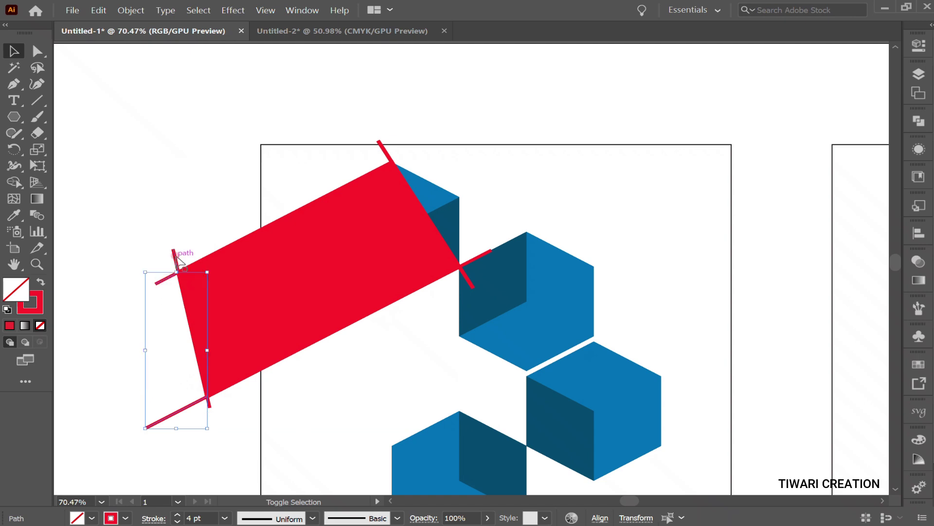
{"action": "left_click", "coordinate": [174, 252], "text": "shift"}
{"action": "key", "text": "Delete"}
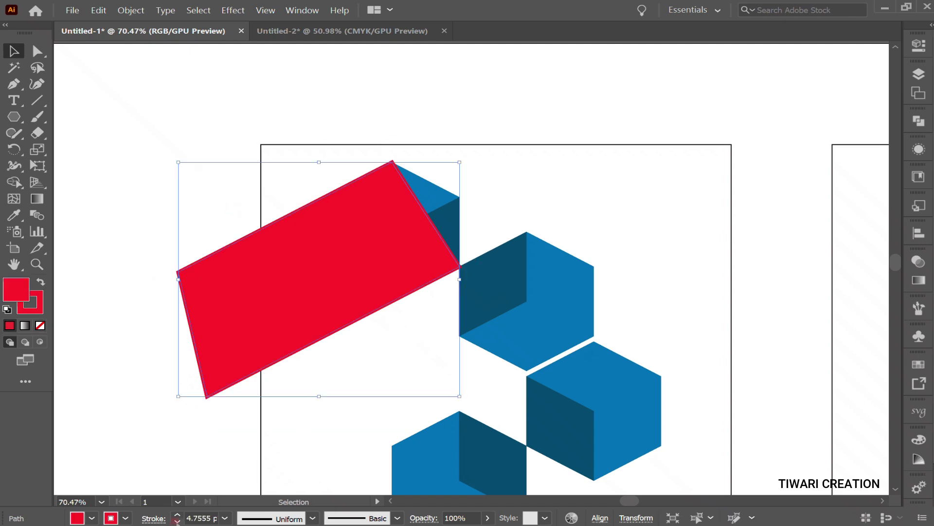
{"action": "left_click", "coordinate": [177, 522]}
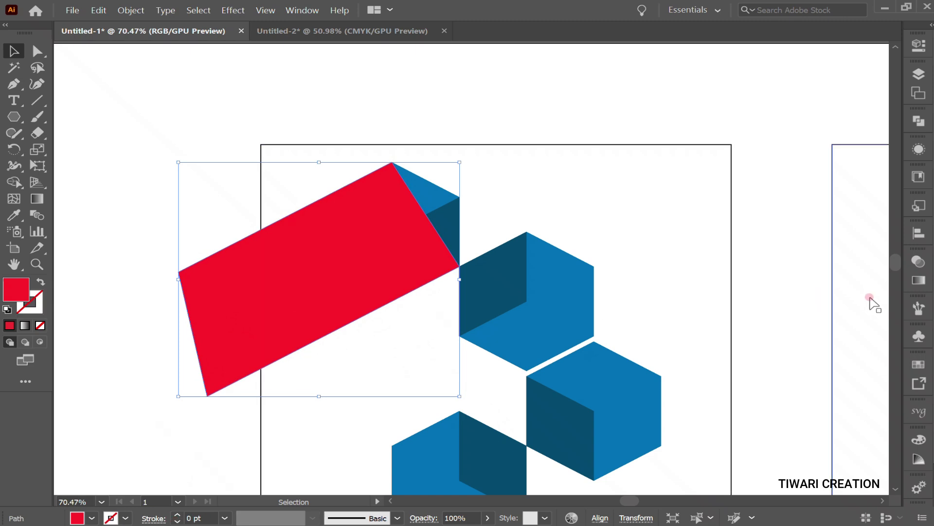
{"action": "left_click", "coordinate": [919, 280]}
Make the gradient's white stop 0% opacity and shift its midpoint to shape the fade.
{"action": "left_click", "coordinate": [738, 381]}
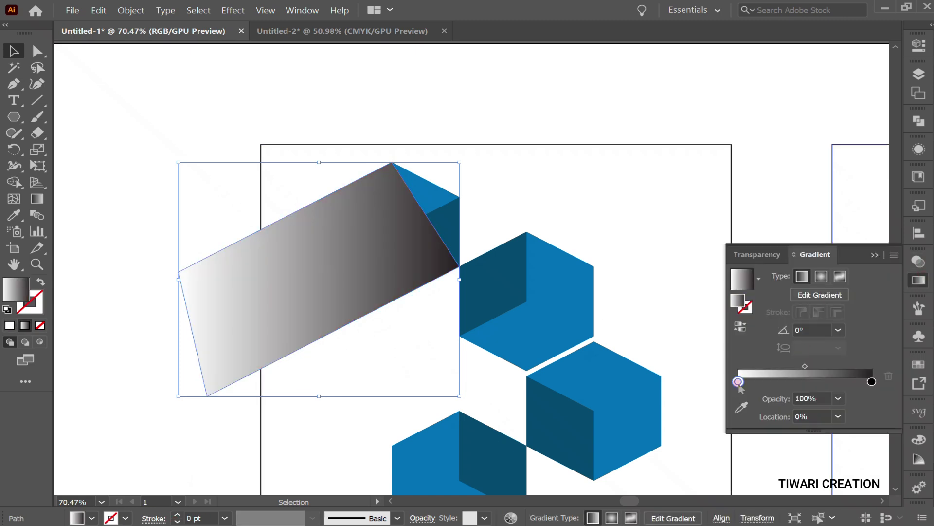
{"action": "left_click", "coordinate": [838, 398]}
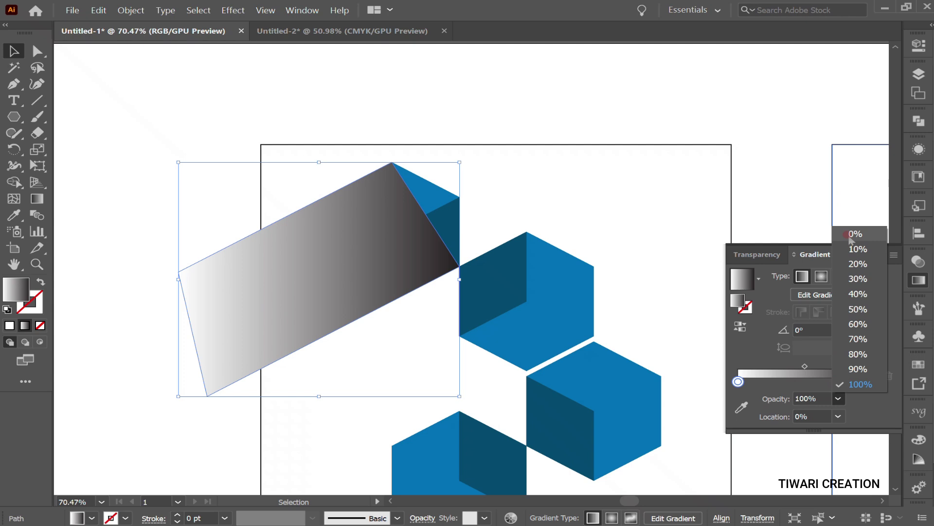
{"action": "left_click", "coordinate": [855, 234]}
{"action": "key", "text": "g"}
{"action": "left_click_drag", "start_coordinate": [148, 349], "coordinate": [612, 121]}
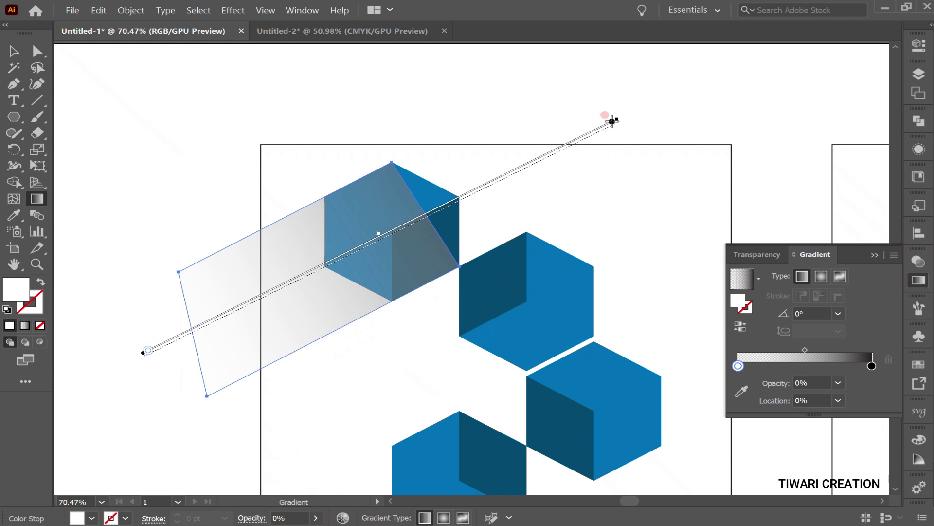
{"action": "key", "text": "ctrl+z"}
{"action": "key", "text": "v"}
{"action": "left_click", "coordinate": [323, 319]}
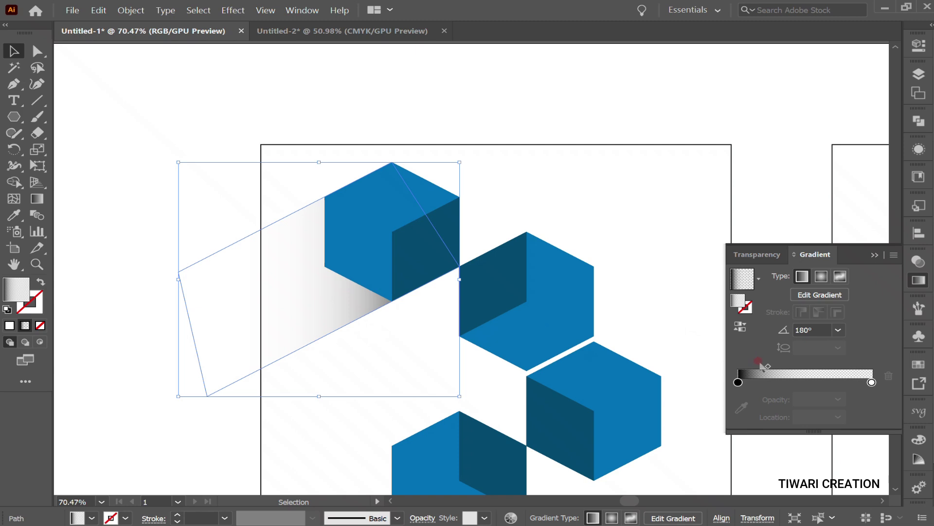
{"action": "left_click_drag", "start_coordinate": [767, 369], "coordinate": [772, 369]}
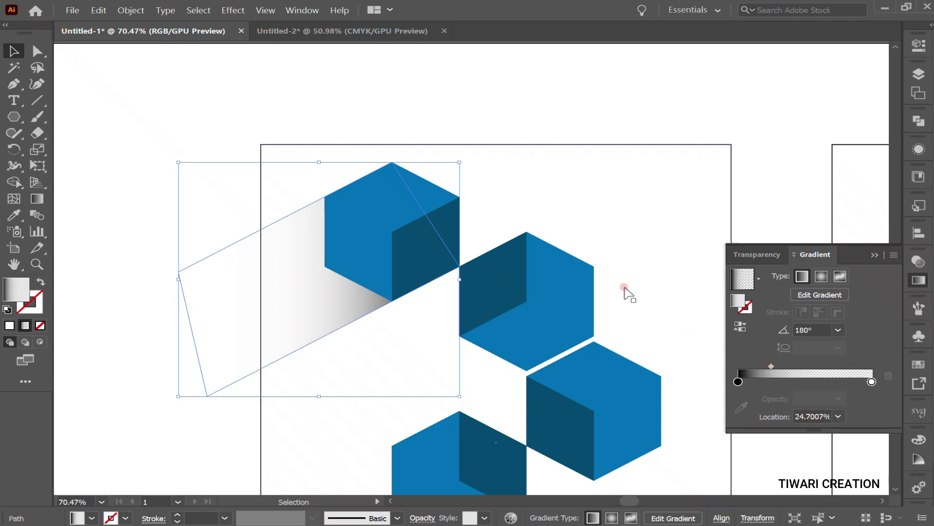
Place a copy of the shadow against the second cube.
{"action": "left_click", "coordinate": [631, 97]}
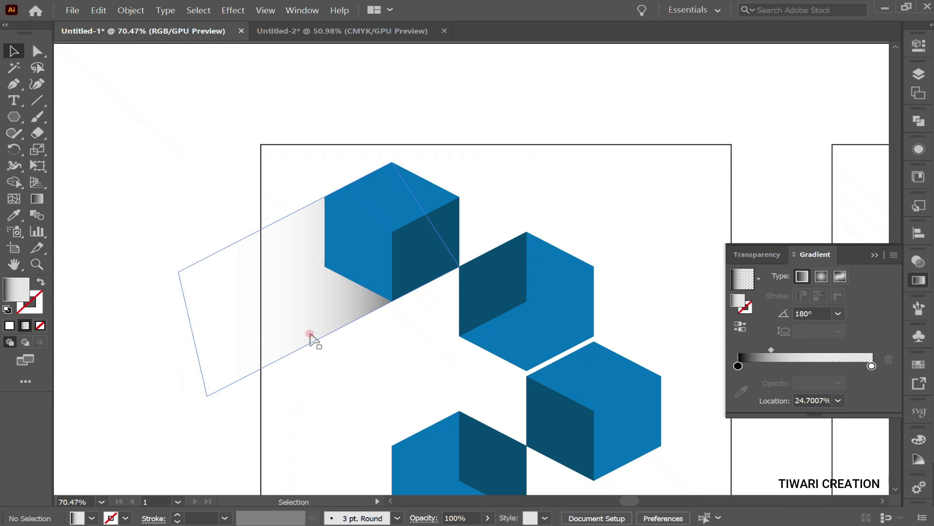
{"action": "left_click_drag", "start_coordinate": [302, 222], "coordinate": [131, 391]}
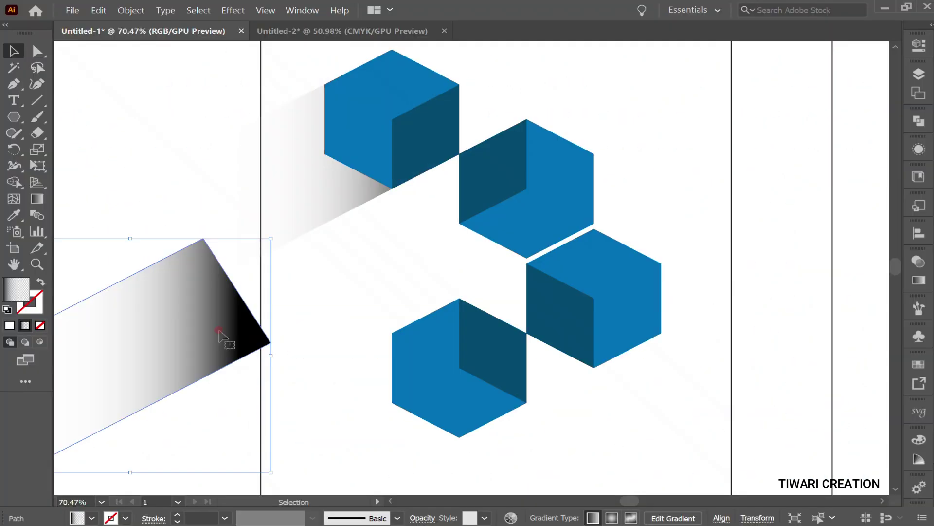
{"action": "left_click_drag", "start_coordinate": [219, 336], "coordinate": [459, 155]}
Lower the selected shadow's opacity to 55% in the Transparency settings.
{"action": "scroll", "coordinate": [460, 155], "scroll_direction": "down", "scroll_amount": 1}
{"action": "left_click", "coordinate": [422, 517]}
{"action": "left_click", "coordinate": [384, 420]}
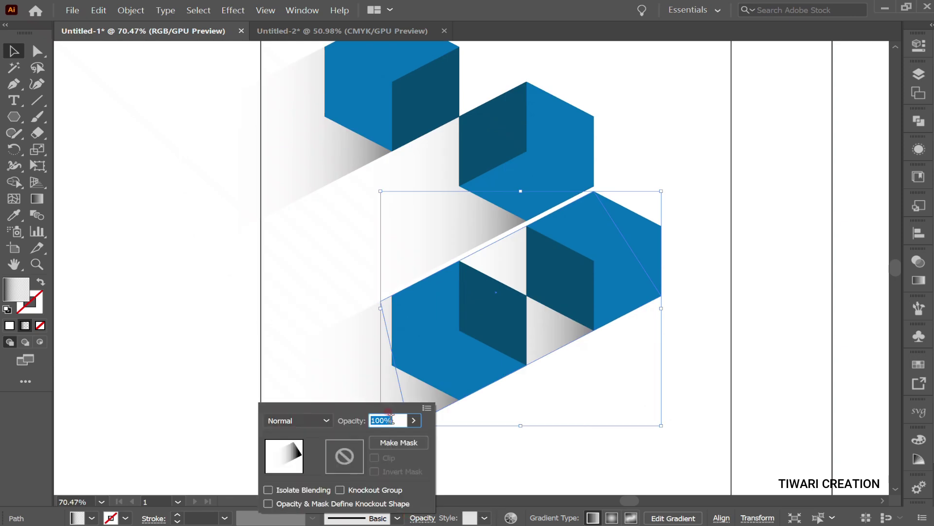
{"action": "type", "text": "55"}
{"action": "key", "text": "Return"}
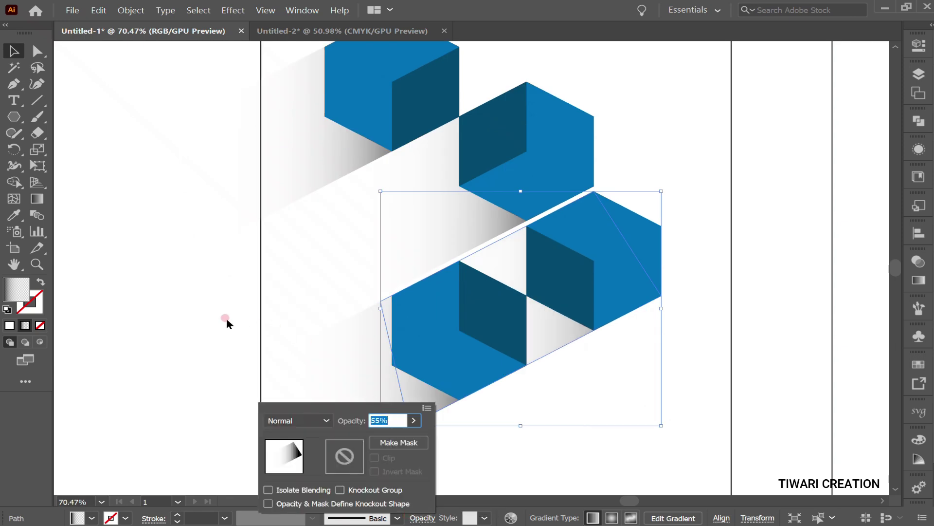
Move another gradient shadow into place behind its cube, then view the whole poster.
{"action": "left_click", "coordinate": [203, 312]}
{"action": "left_click_drag", "start_coordinate": [500, 335], "coordinate": [432, 225]}
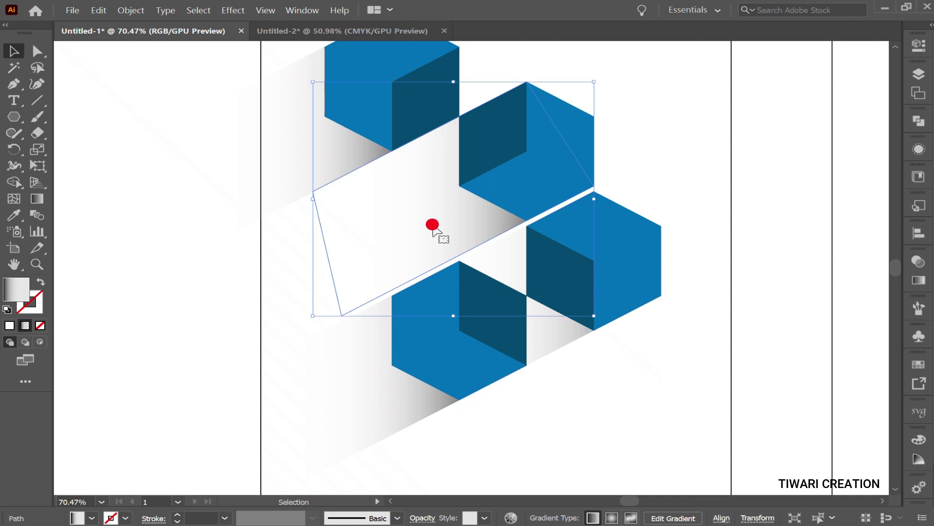
{"action": "left_click", "coordinate": [422, 518]}
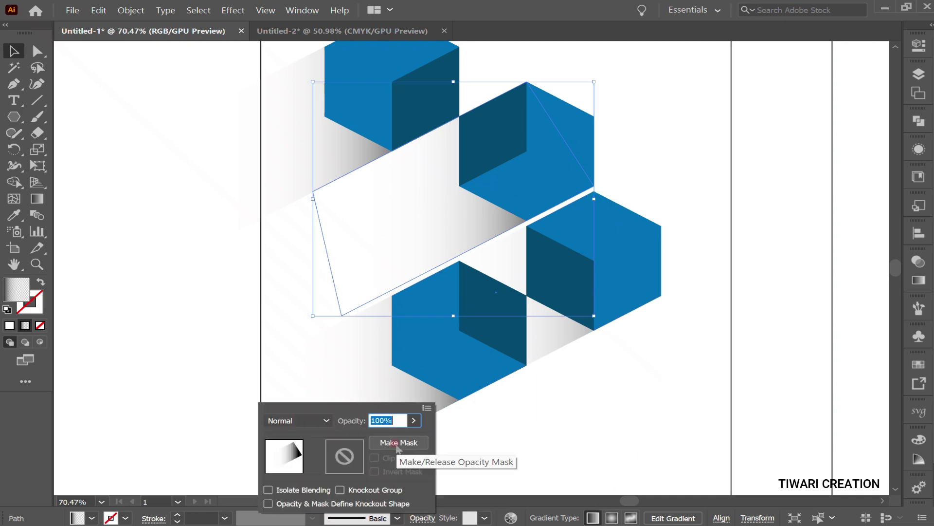
{"action": "left_click", "coordinate": [608, 226]}
{"action": "key", "text": "ctrl+0"}
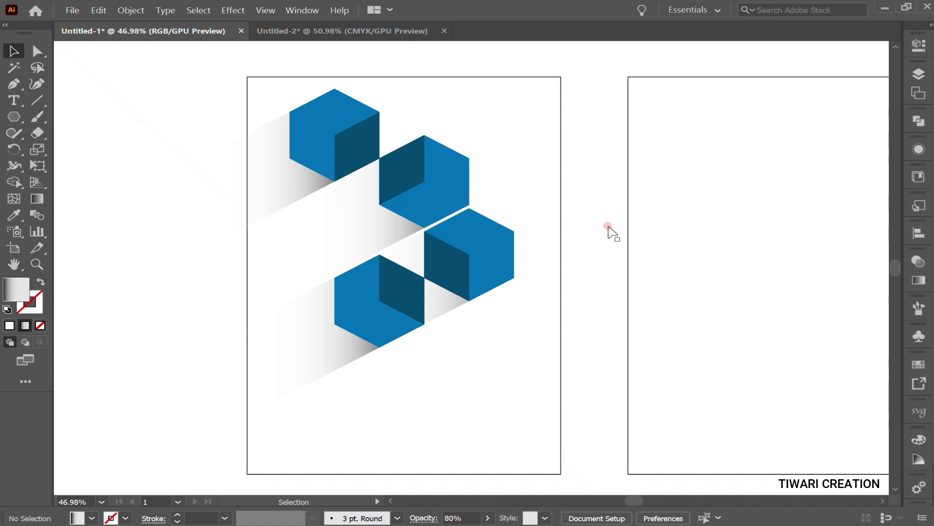
Add a Lorem ipsum body-text frame below the cubes and a large two-line Lorem ipsum headline on the left.
{"action": "key", "text": "t"}
{"action": "left_click_drag", "start_coordinate": [373, 378], "coordinate": [560, 460]}
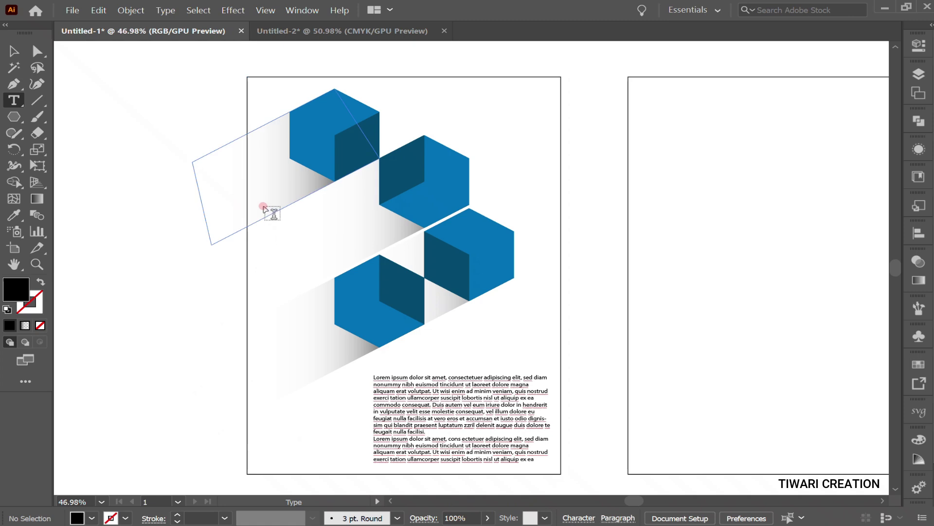
{"action": "left_click", "coordinate": [270, 227]}
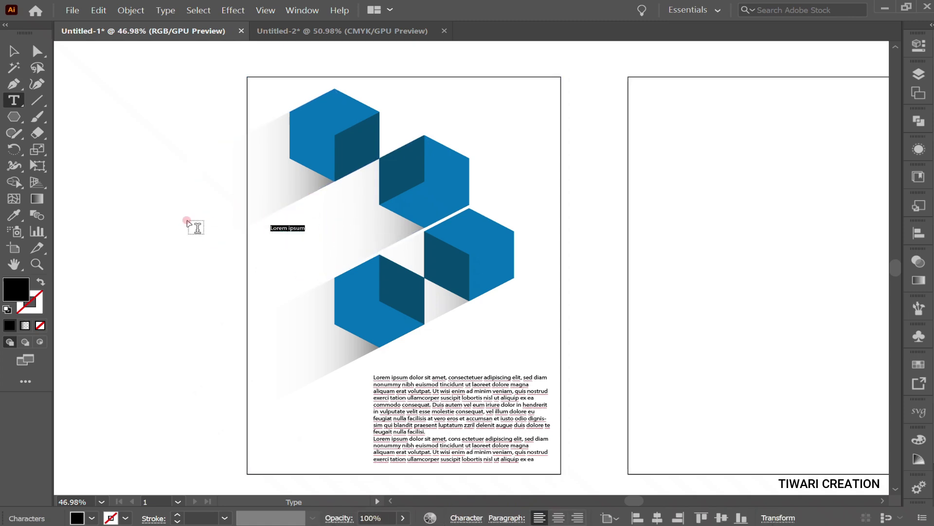
{"action": "key", "text": "Escape"}
{"action": "left_click", "coordinate": [155, 275]}
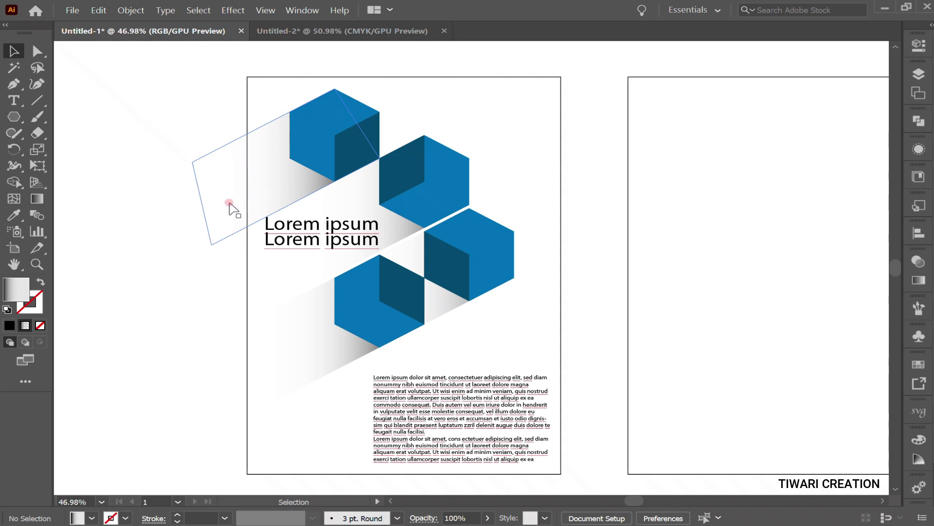
Move the white rectangle onto the artboard and bring it to the front.
{"action": "left_click_drag", "start_coordinate": [765, 159], "coordinate": [387, 166]}
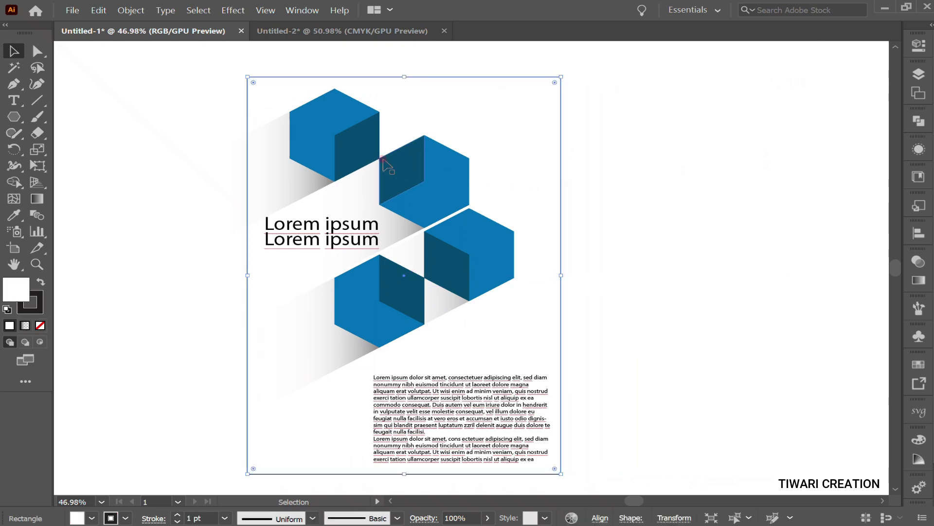
{"action": "right_click", "coordinate": [383, 160]}
{"action": "mouse_move", "coordinate": [425, 407]}
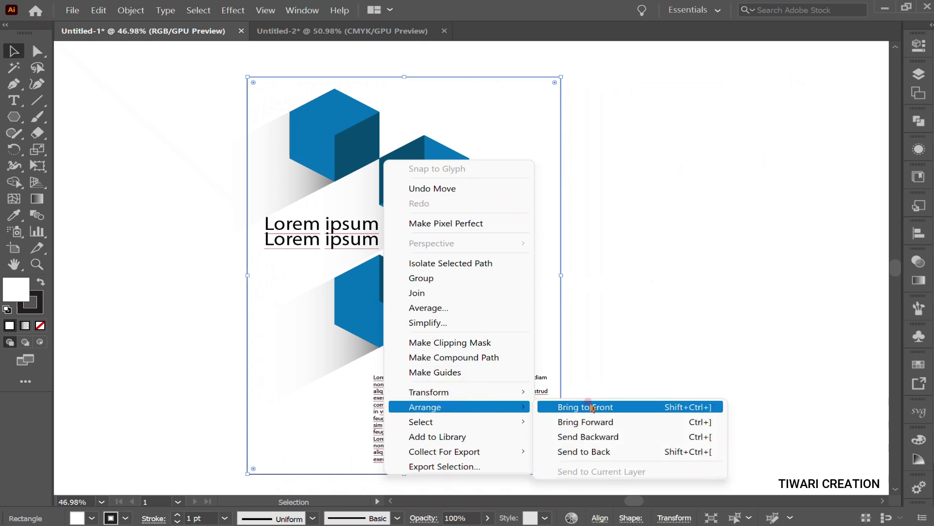
{"action": "left_click", "coordinate": [589, 406]}
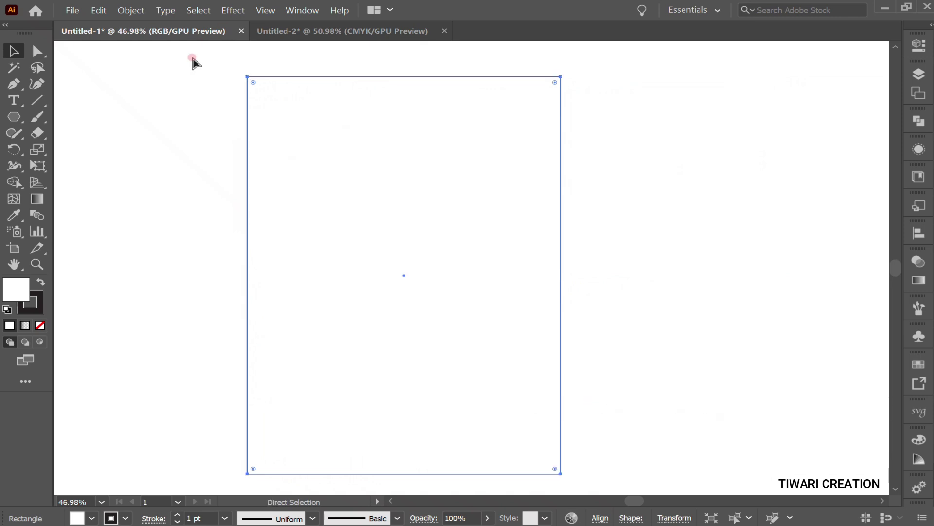
Select all the poster artwork and make a clipping mask from the rectangle.
{"action": "key", "text": "ctrl+a"}
{"action": "right_click", "coordinate": [333, 202]}
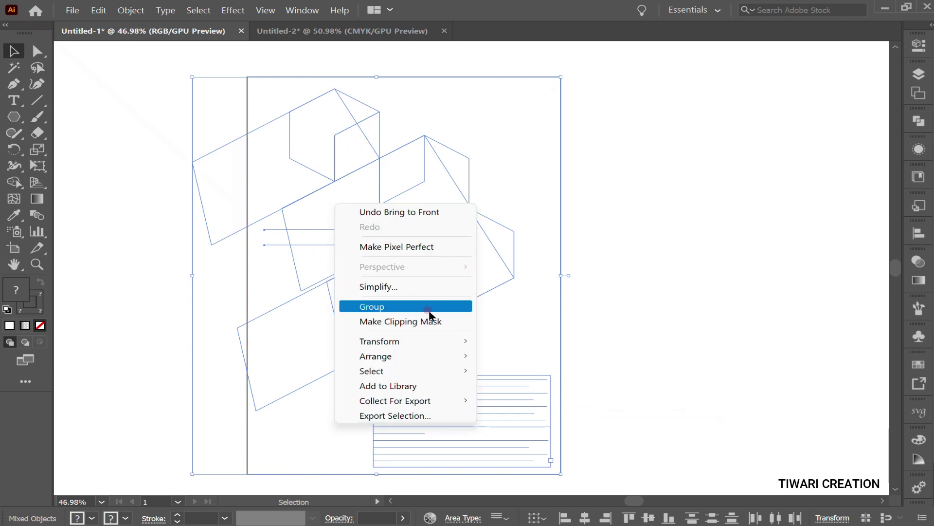
{"action": "left_click", "coordinate": [421, 326]}
{"action": "left_click", "coordinate": [709, 240]}
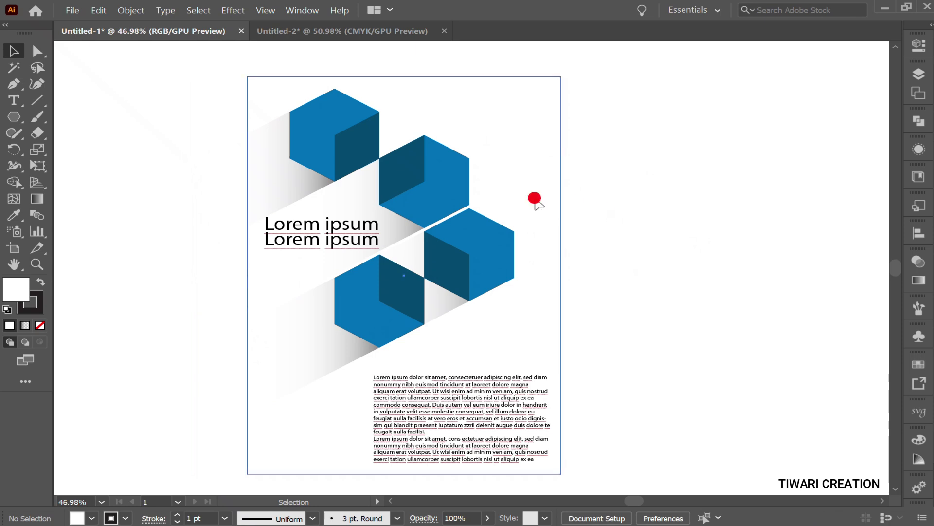
Isolate the clip group, set the clipping rectangle's stroke to 0 pt, and exit isolation mode.
{"action": "left_click", "coordinate": [534, 200]}
{"action": "double_click", "coordinate": [535, 199]}
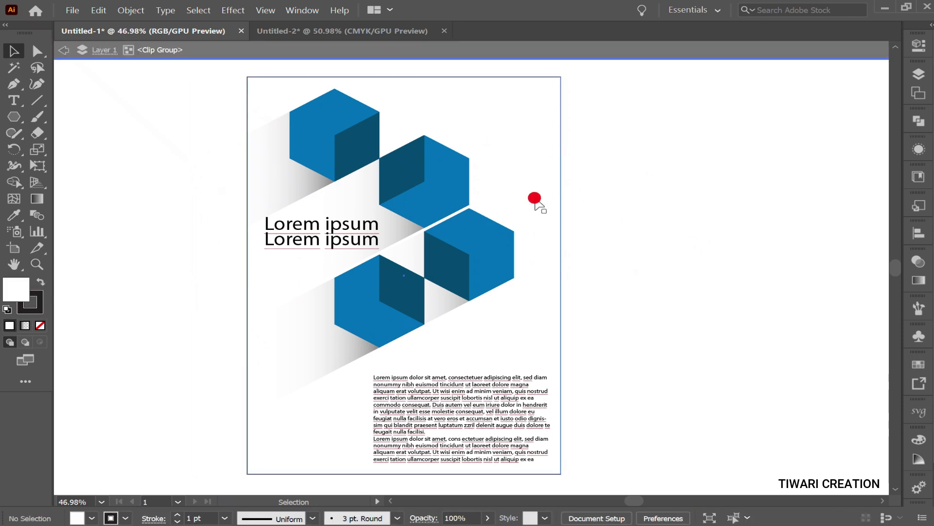
{"action": "left_click", "coordinate": [177, 522]}
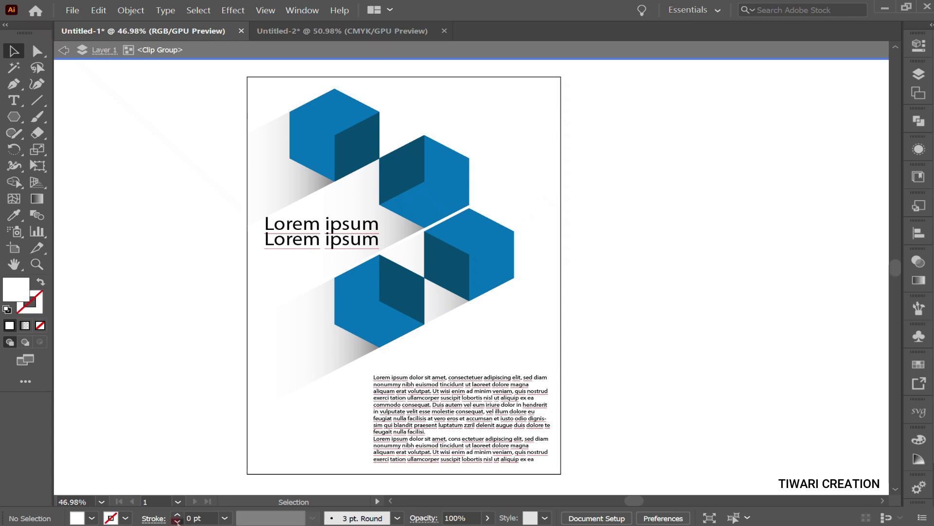
{"action": "double_click", "coordinate": [151, 406]}
{"action": "key", "text": "ctrl+a"}
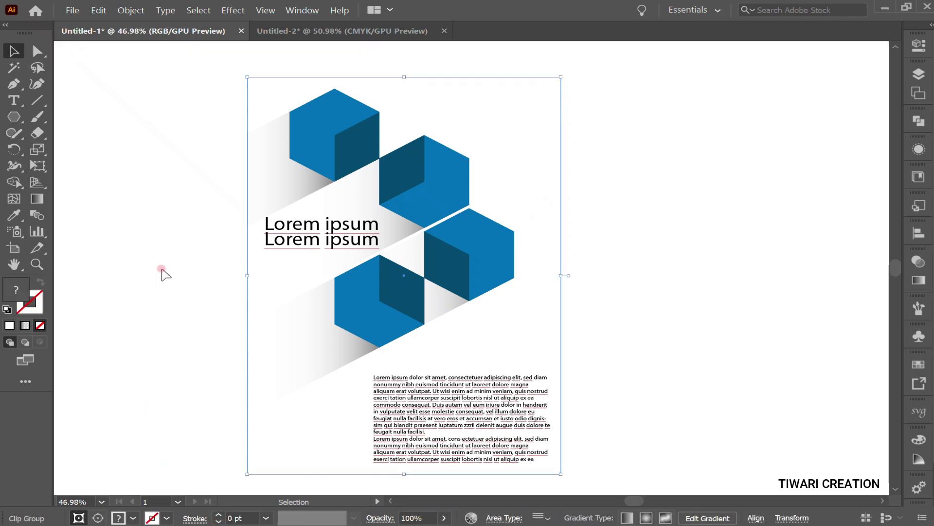